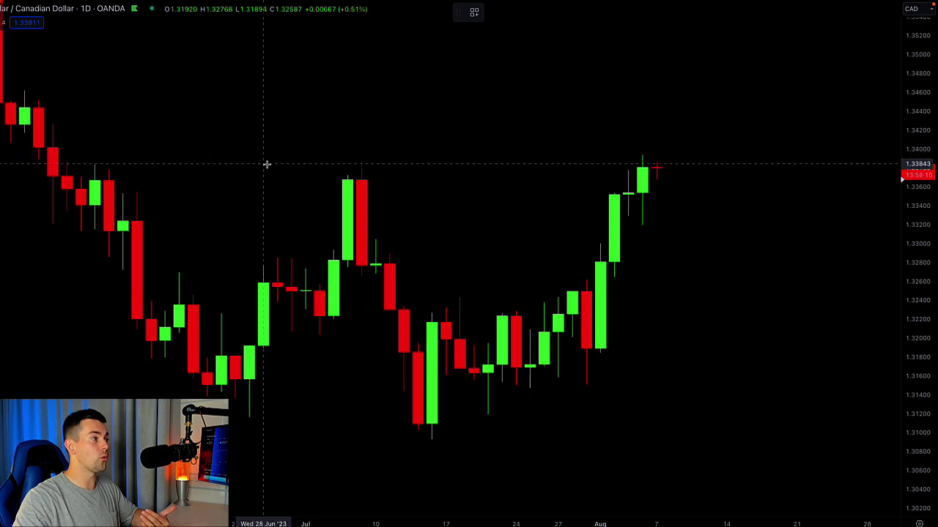
# Step: Draw a resistance zone rectangle across the July and August highs on the daily chart, from about 1.3367 to 1.3388
pyautogui.moveTo(277, 160)
pyautogui.mouseDown()
pyautogui.moveTo(783, 161)
pyautogui.moveTo(796, 179)
pyautogui.mouseUp()
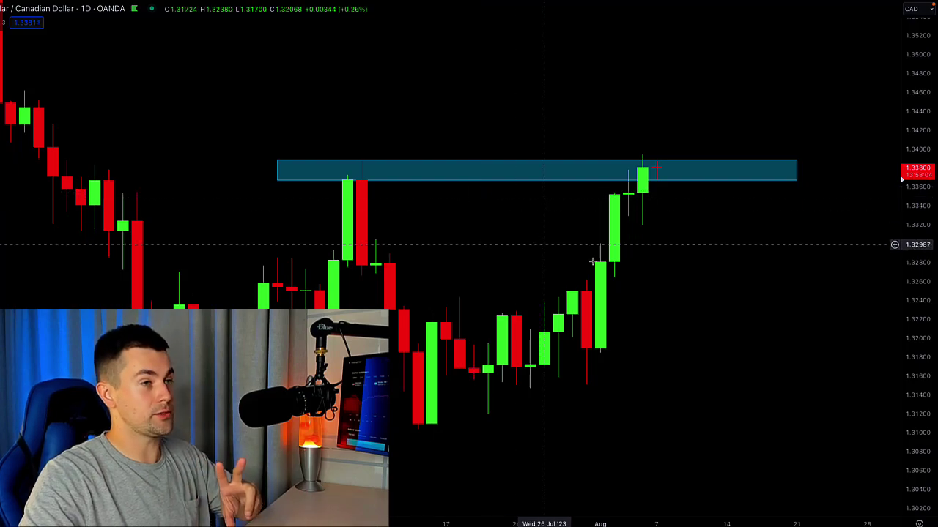
pyautogui.scroll(-10, 705, 391)
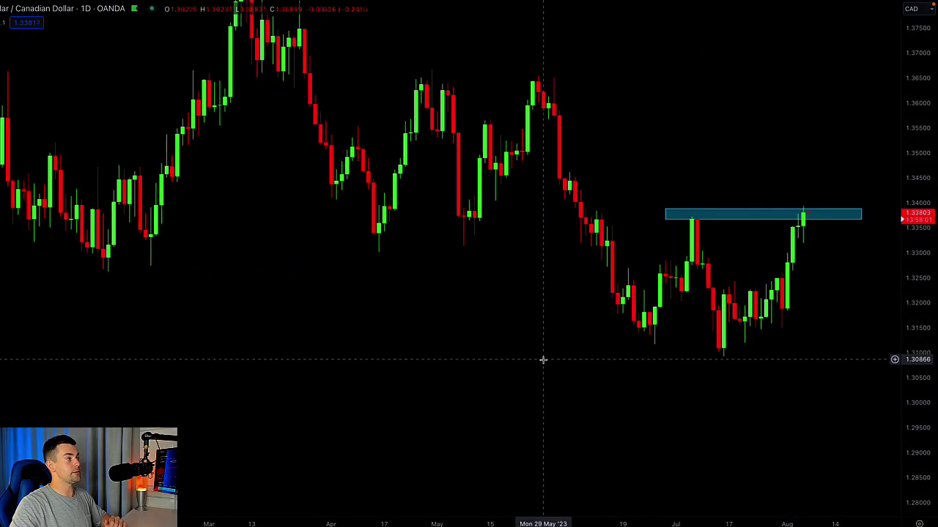
pyautogui.scroll(-3, 453, 396)
pyautogui.moveTo(473, 362); pyautogui.dragTo(427, 326)
pyautogui.scroll(2, 427, 326)
pyautogui.scroll(5, 426, 326)
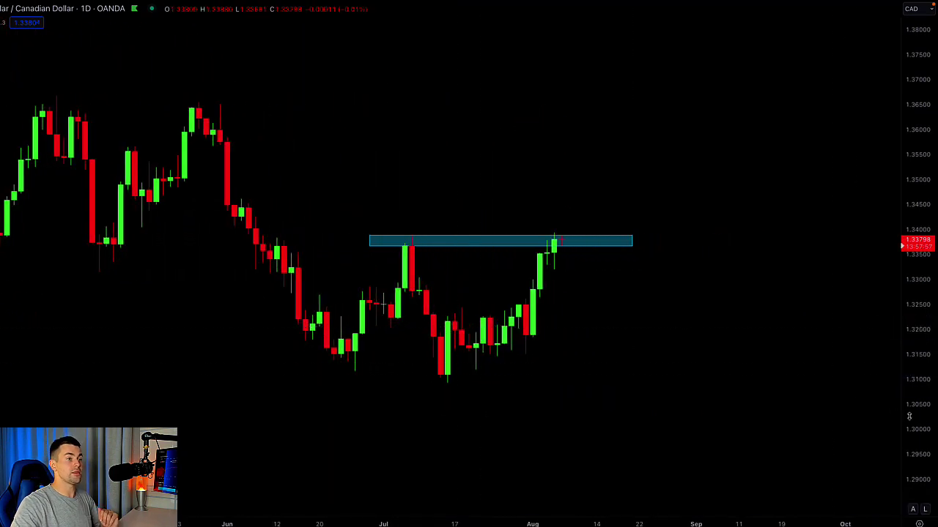
pyautogui.moveTo(918, 364); pyautogui.dragTo(916, 289)
pyautogui.scroll(4, 596, 324)
pyautogui.moveTo(433, 327); pyautogui.dragTo(641, 279)
pyautogui.scroll(1, 620, 306)
pyautogui.scroll(3, 621, 306)
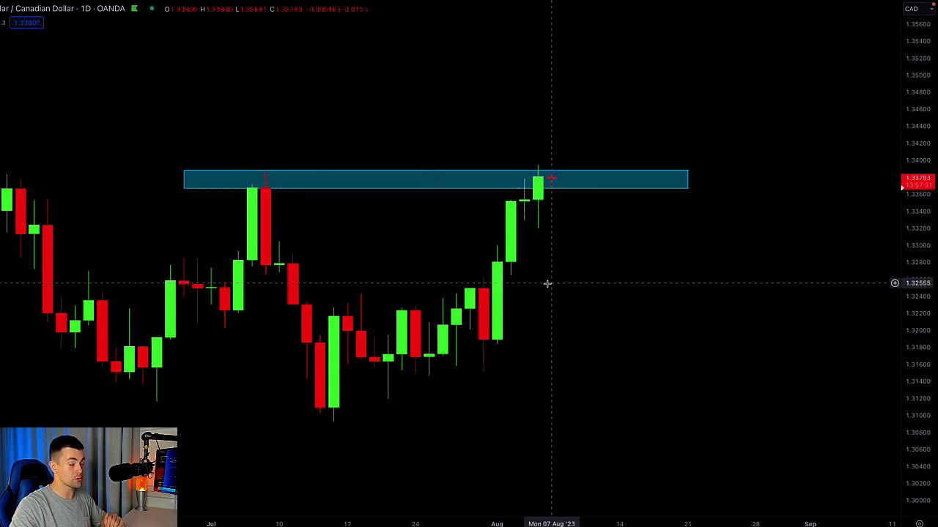
# Step: Switch the chart to the 1-hour timeframe and stretch the price scale around the resistance zone
pyautogui.write('1h')
pyautogui.press('Return')
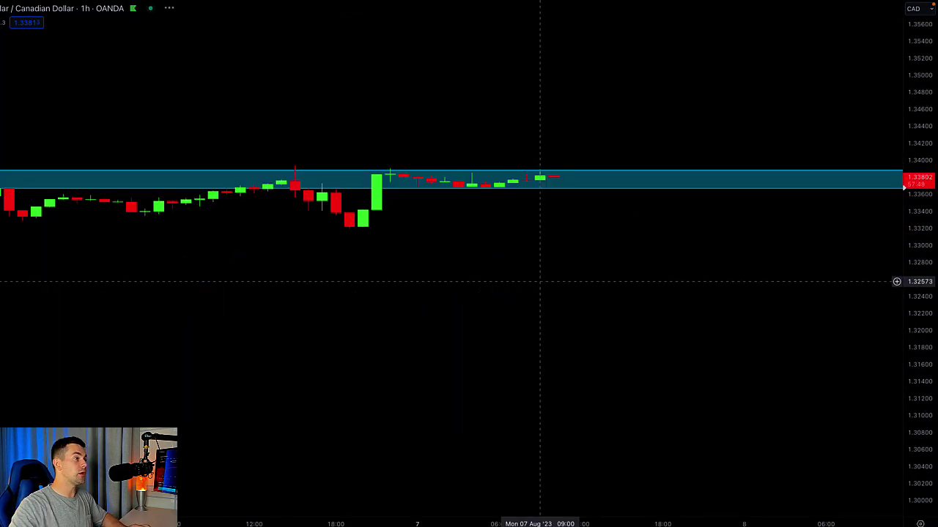
pyautogui.moveTo(922, 447); pyautogui.dragTo(913, 104)
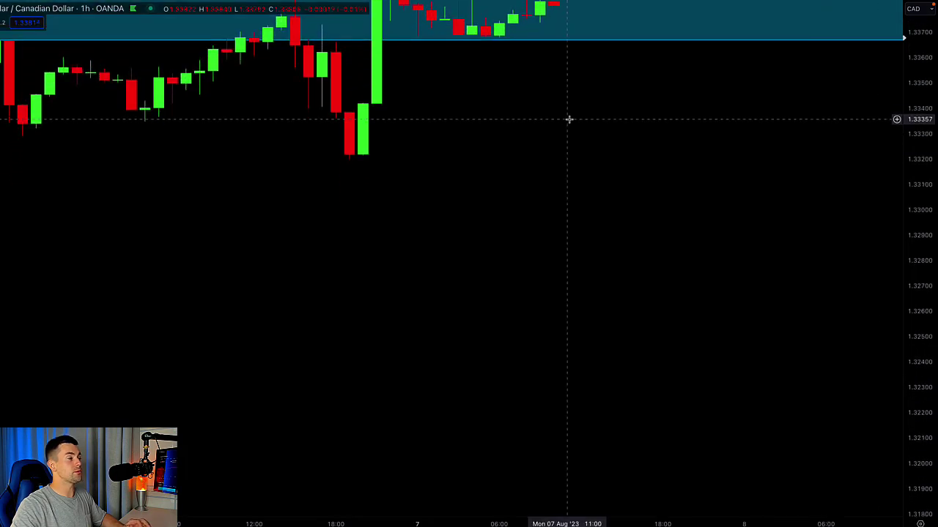
pyautogui.moveTo(622, 128); pyautogui.dragTo(616, 331)
pyautogui.moveTo(921, 354); pyautogui.dragTo(909, 168)
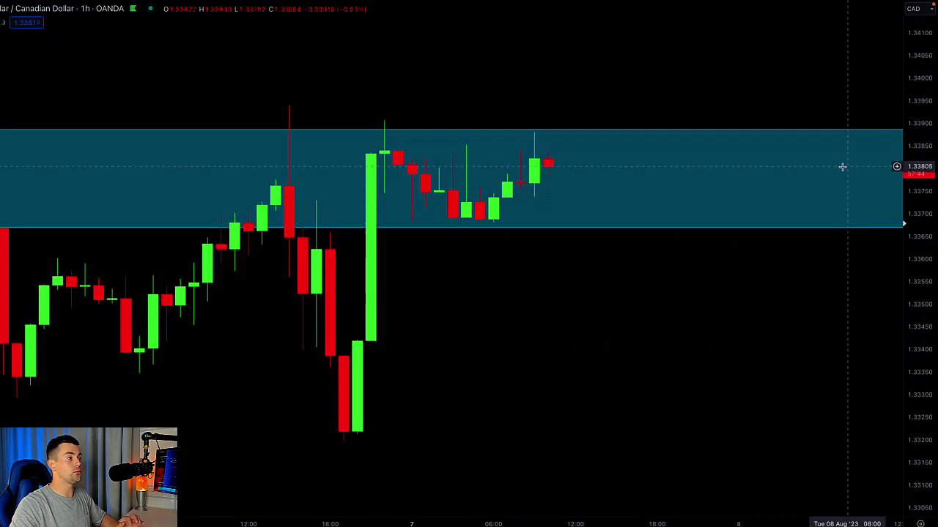
pyautogui.scroll(1, 575, 343)
pyautogui.moveTo(571, 340); pyautogui.dragTo(590, 383)
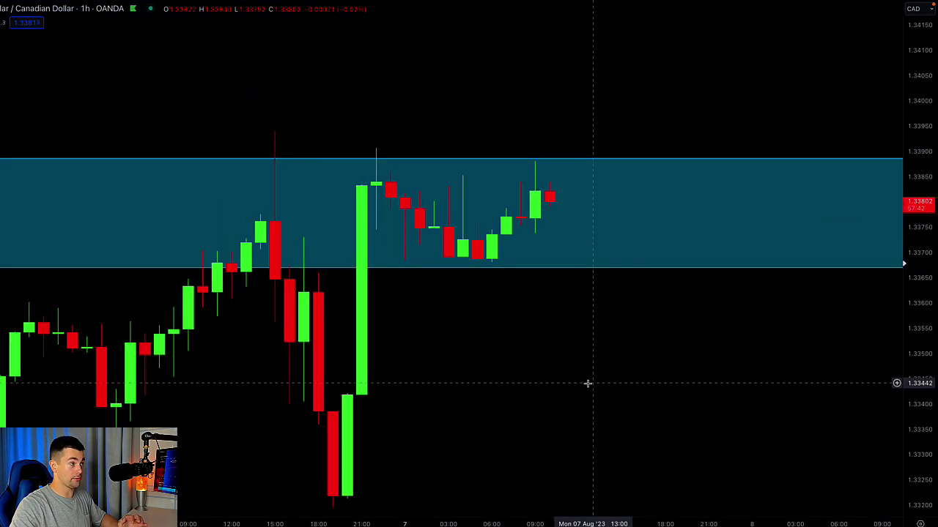
# Step: Replace the daily zone with a 1-hour resistance rectangle between 1.33862 and 1.33942, from 4 August to 8 August
pyautogui.scroll(-1, 590, 383)
pyautogui.moveTo(919, 353); pyautogui.dragTo(920, 413)
pyautogui.rightClick(566, 150)
pyautogui.click(622, 366)
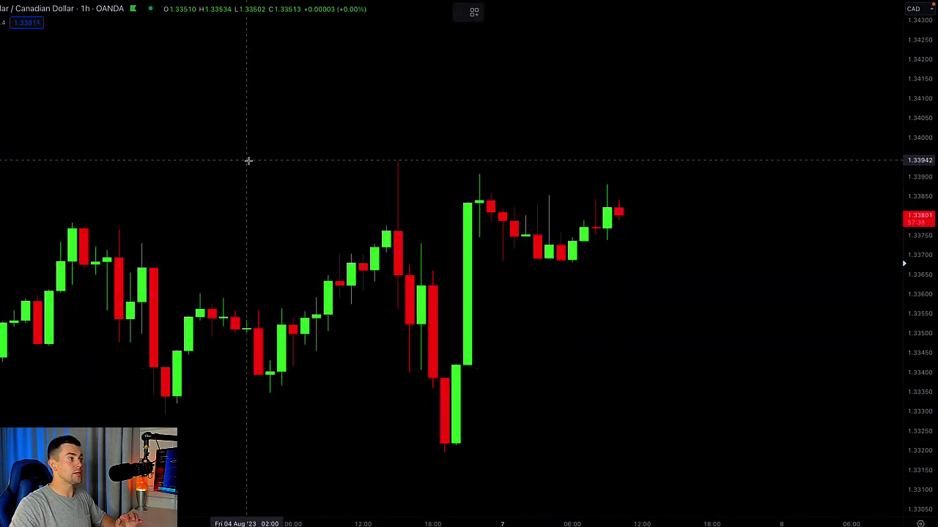
pyautogui.moveTo(247, 162); pyautogui.dragTo(804, 191)
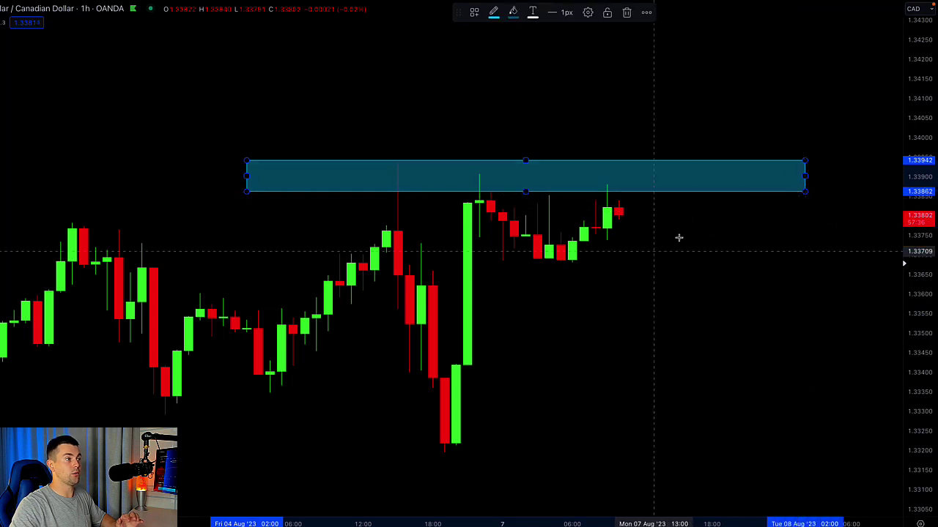
# Step: Draw a thin support zone at about 1.3368 to 1.3370 and shade the range between it and the resistance zone
pyautogui.moveTo(433, 256); pyautogui.dragTo(781, 263)
pyautogui.moveTo(652, 320); pyautogui.dragTo(563, 300)
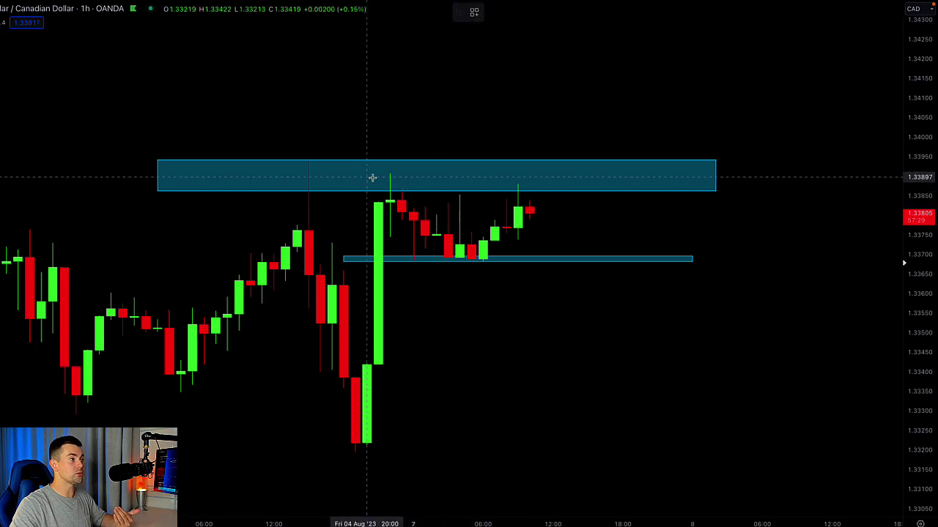
pyautogui.moveTo(343, 191); pyautogui.dragTo(623, 252)
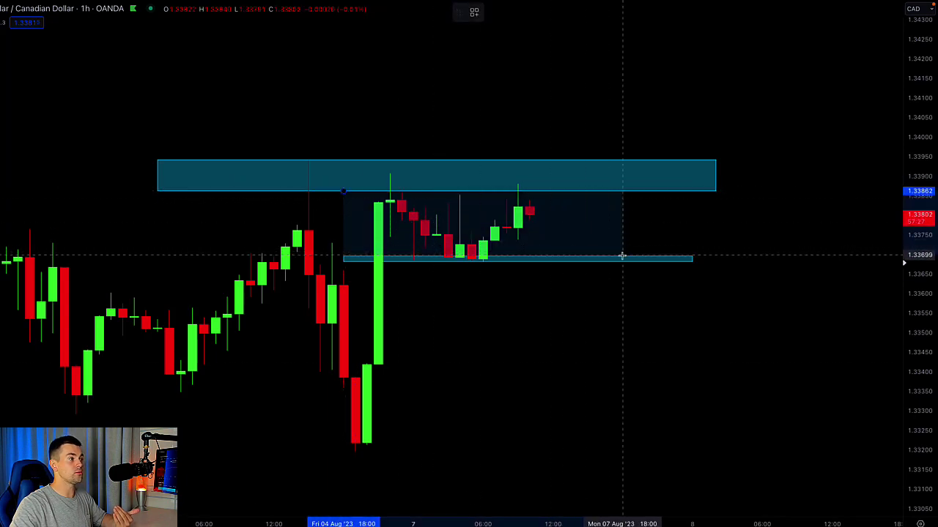
pyautogui.click(590, 302)
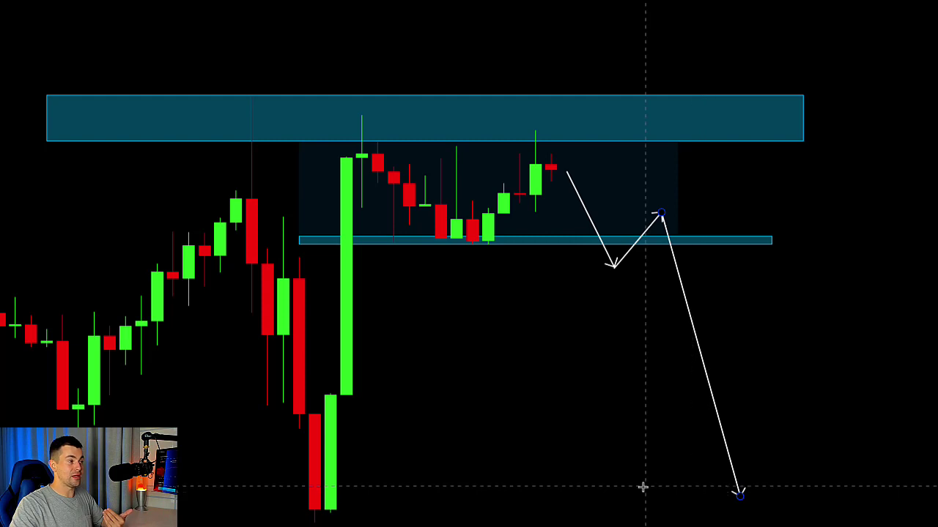
# Step: Place a short position with entry at 1.33692, stop at 1.33986 above the resistance zone and target at 1.33228
pyautogui.moveTo(582, 487); pyautogui.dragTo(551, 485)
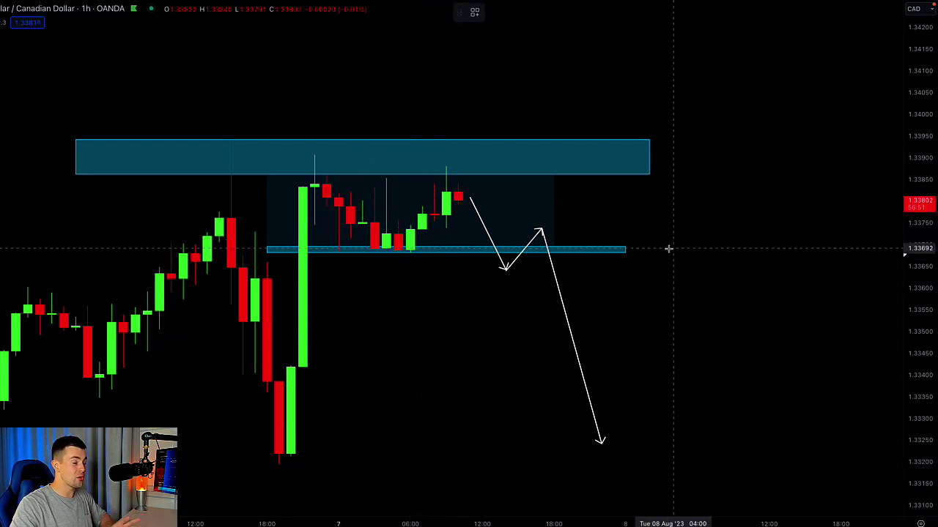
pyautogui.click(542, 250)
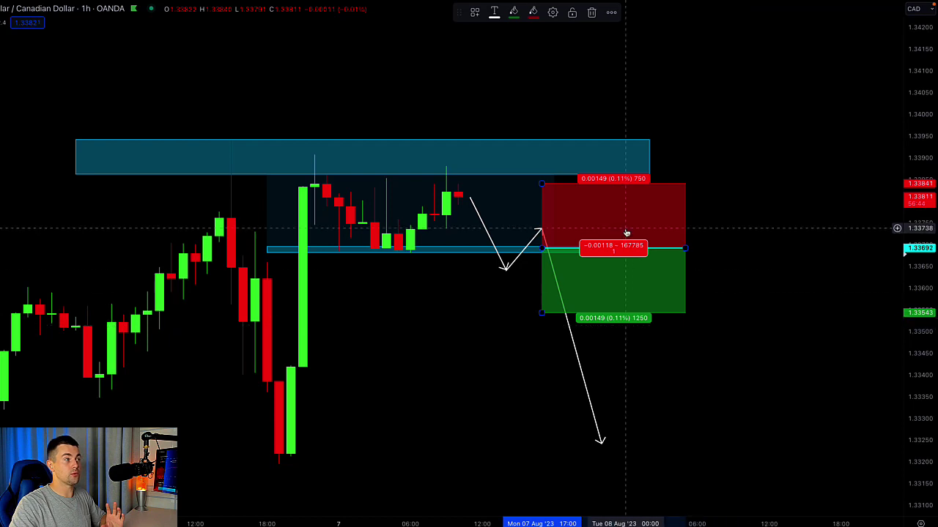
pyautogui.rightClick(789, 254)
pyautogui.moveTo(612, 182); pyautogui.dragTo(614, 118)
pyautogui.moveTo(561, 427)
pyautogui.mouseDown()
pyautogui.moveTo(583, 309)
pyautogui.moveTo(565, 307)
pyautogui.moveTo(556, 329)
pyautogui.moveTo(546, 450)
pyautogui.moveTo(548, 442)
pyautogui.mouseUp()
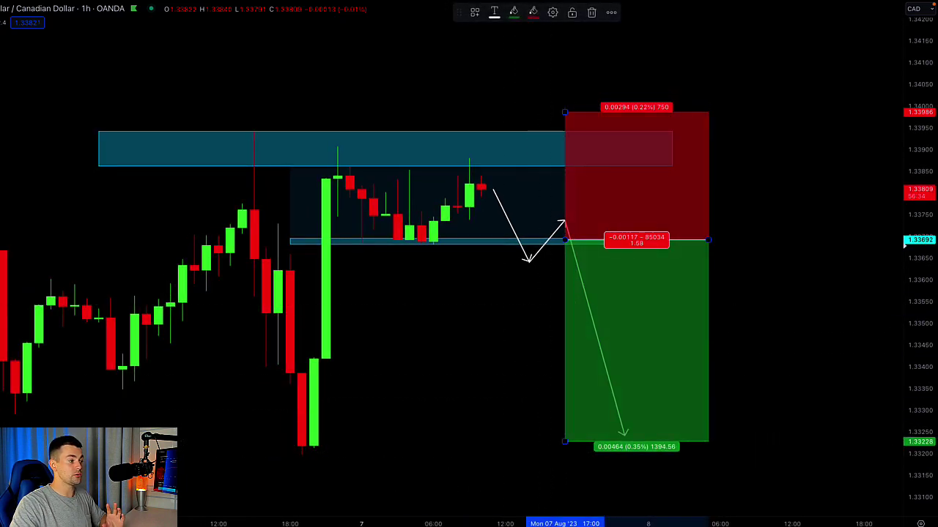
# Step: Draw a support zone rectangle at the 4 August swing low, between 1.33195 and 1.33223, below the short target
pyautogui.click(297, 435)
pyautogui.moveTo(265, 444); pyautogui.dragTo(780, 455)
pyautogui.scroll(-4, 920, 350)
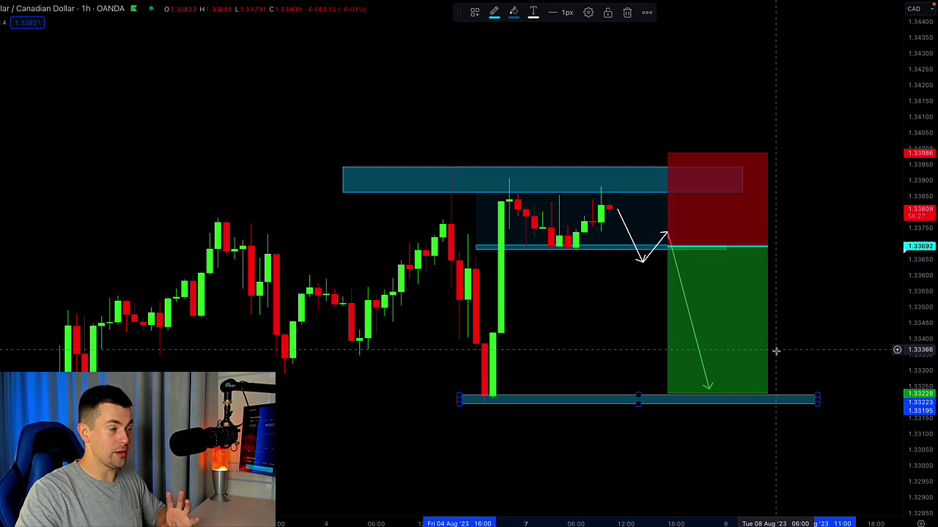
pyautogui.rightClick(772, 319)
# Step: On the daily chart, draw a resistance zone between 1.33686 and 1.33886, from 7 June to 25 August
pyautogui.moveTo(785, 242); pyautogui.dragTo(665, 245)
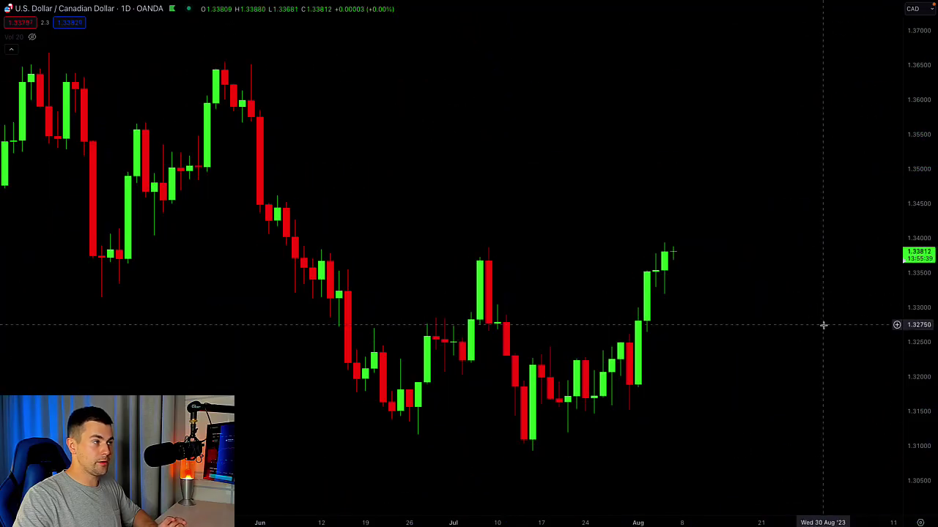
pyautogui.moveTo(785, 328); pyautogui.dragTo(783, 347)
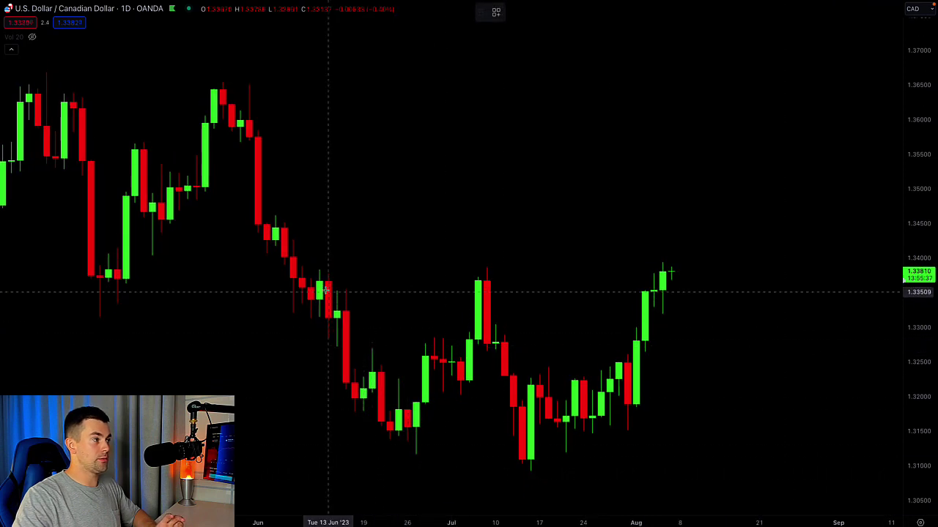
pyautogui.moveTo(293, 267); pyautogui.dragTo(798, 280)
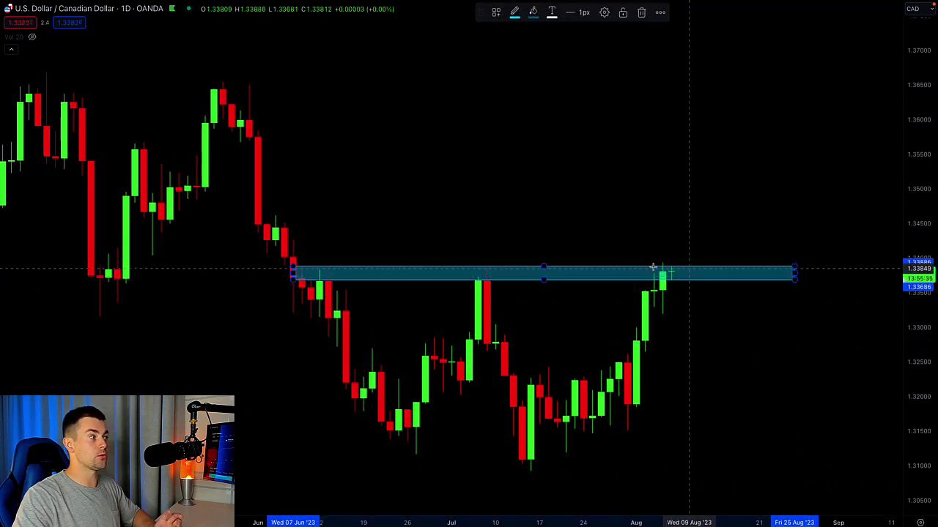
# Step: Draw a second daily zone from 11 May between 1.34048 and 1.34254, and extend its end to match the lower zone
pyautogui.moveTo(514, 242); pyautogui.dragTo(669, 247)
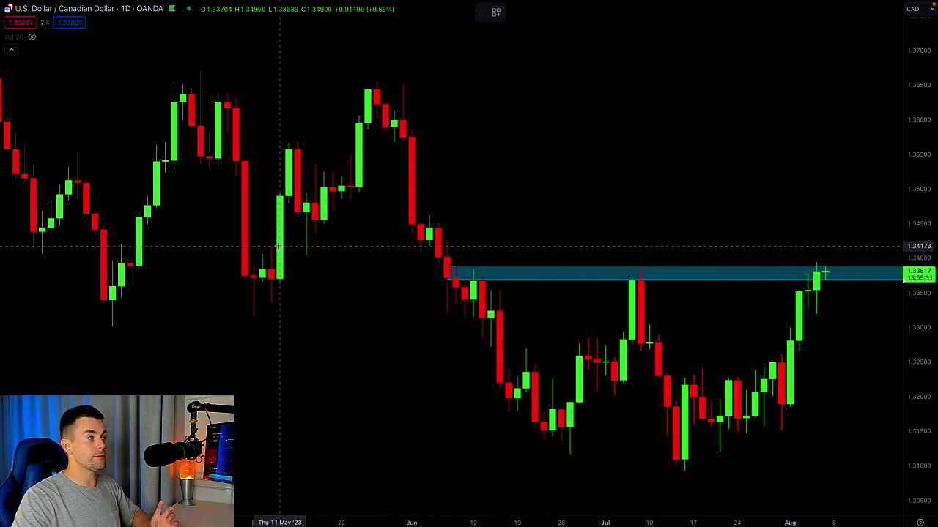
pyautogui.moveTo(279, 241); pyautogui.dragTo(867, 256)
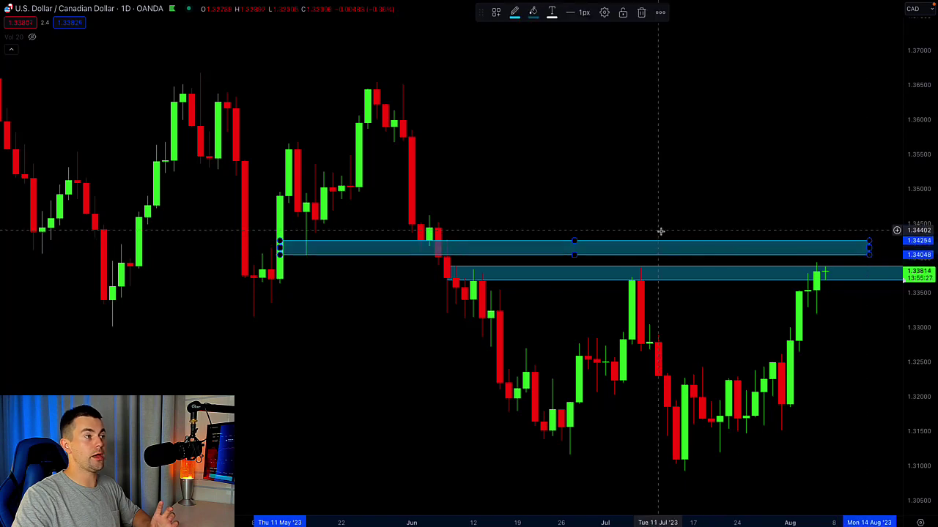
pyautogui.moveTo(619, 229); pyautogui.dragTo(554, 228)
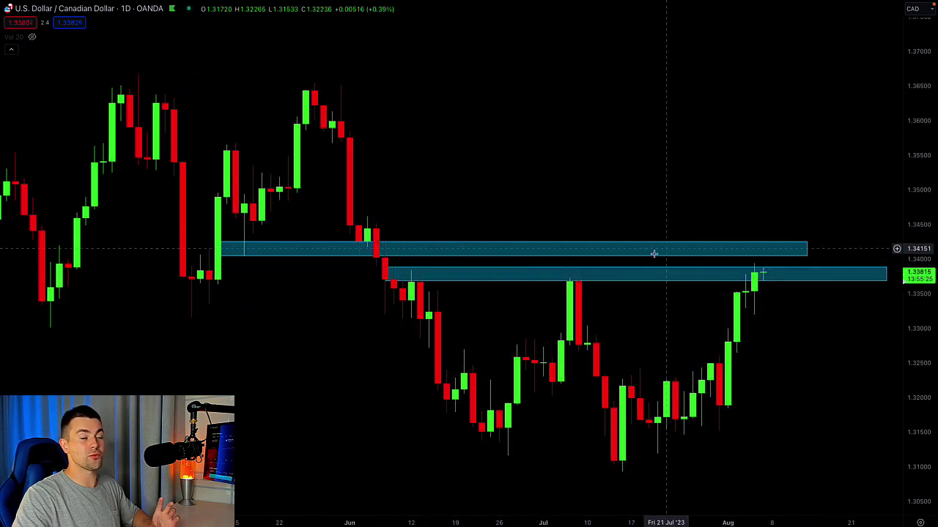
pyautogui.moveTo(678, 221); pyautogui.dragTo(610, 220)
pyautogui.moveTo(740, 248); pyautogui.dragTo(817, 249)
# Step: Draw one larger rectangle from 1.33679 to 1.34247 enclosing both daily zones, ending on 31 August
pyautogui.moveTo(773, 366); pyautogui.dragTo(766, 395)
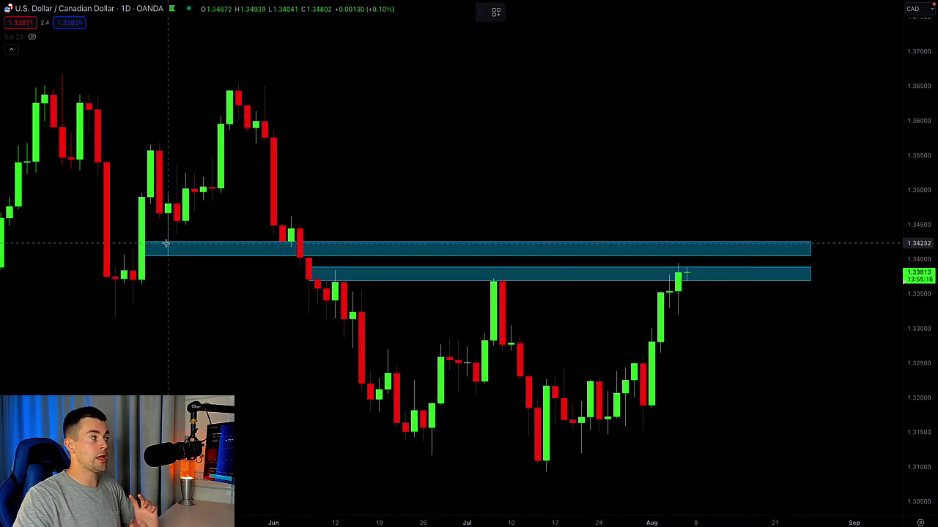
pyautogui.moveTo(152, 243); pyautogui.dragTo(848, 281)
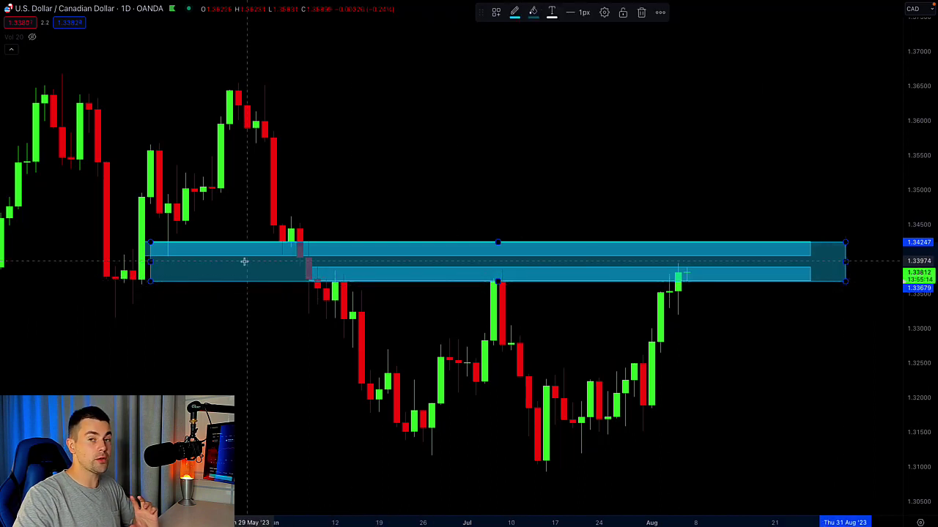
pyautogui.moveTo(238, 351); pyautogui.dragTo(215, 353)
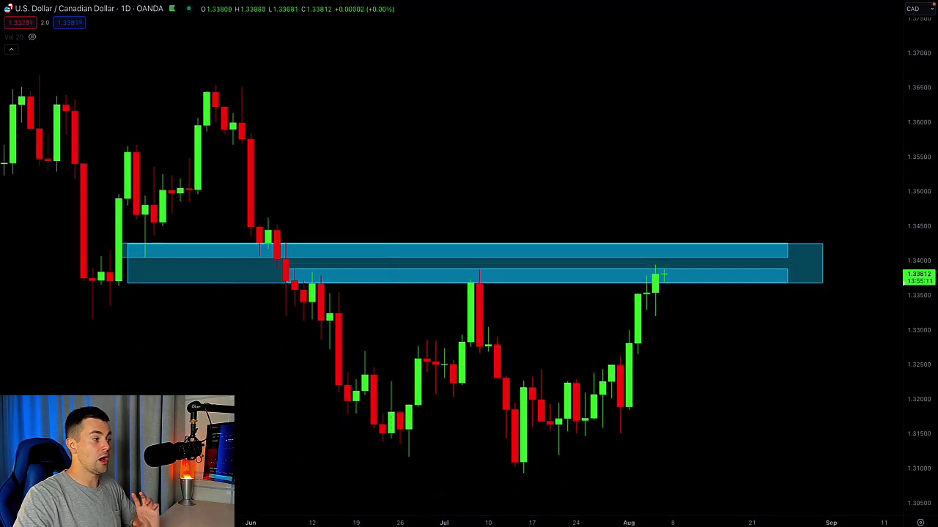
# Step: Draw a bullish arrow path from 1.33480 to above the combined zone, back to 1.33804 for a retest, and up to 1.35537
pyautogui.click(681, 297)
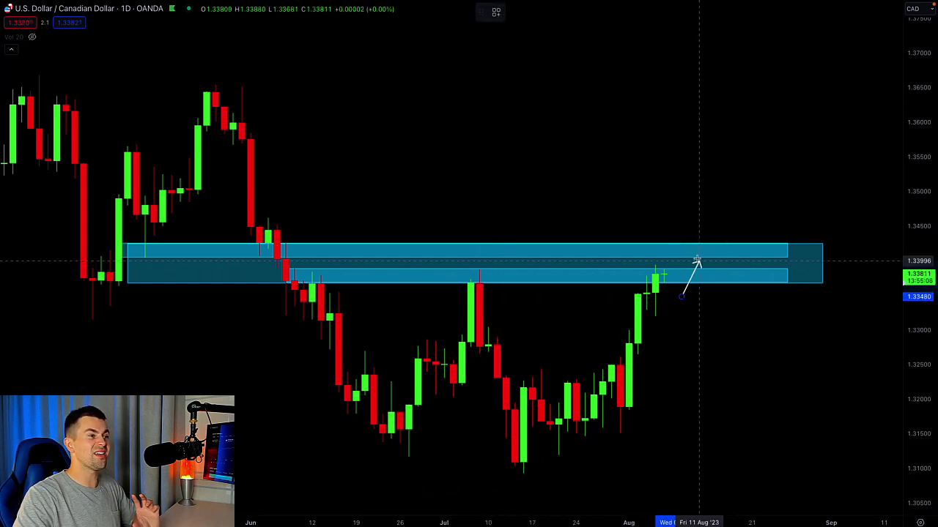
pyautogui.click(708, 230)
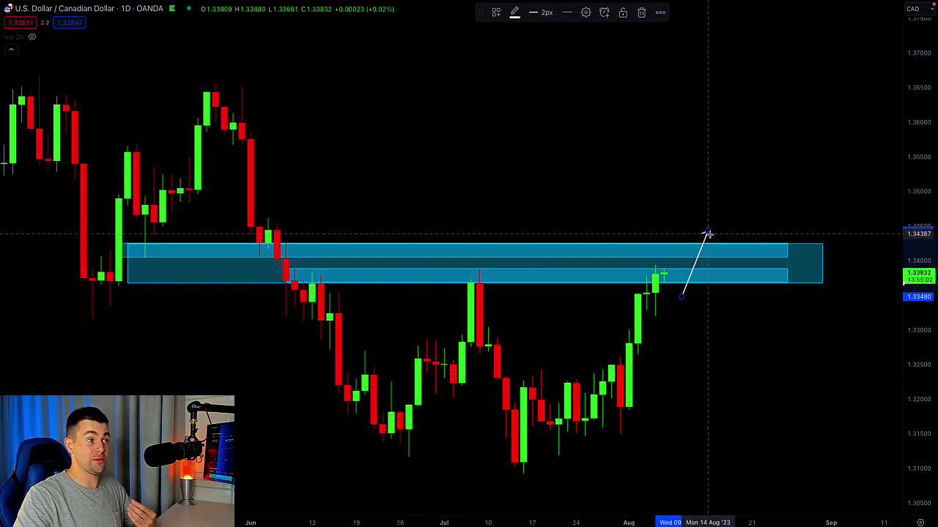
pyautogui.moveTo(707, 234); pyautogui.dragTo(725, 263)
pyautogui.click(733, 273)
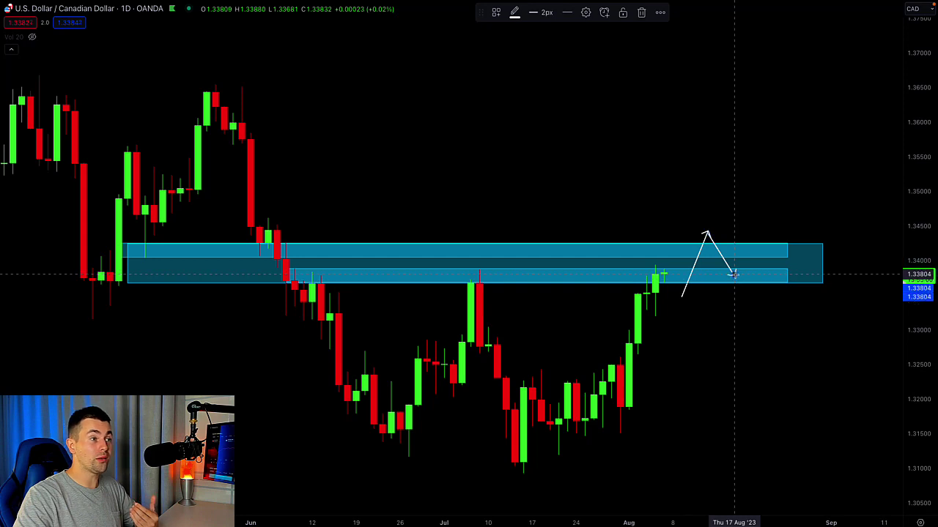
pyautogui.doubleClick(768, 157)
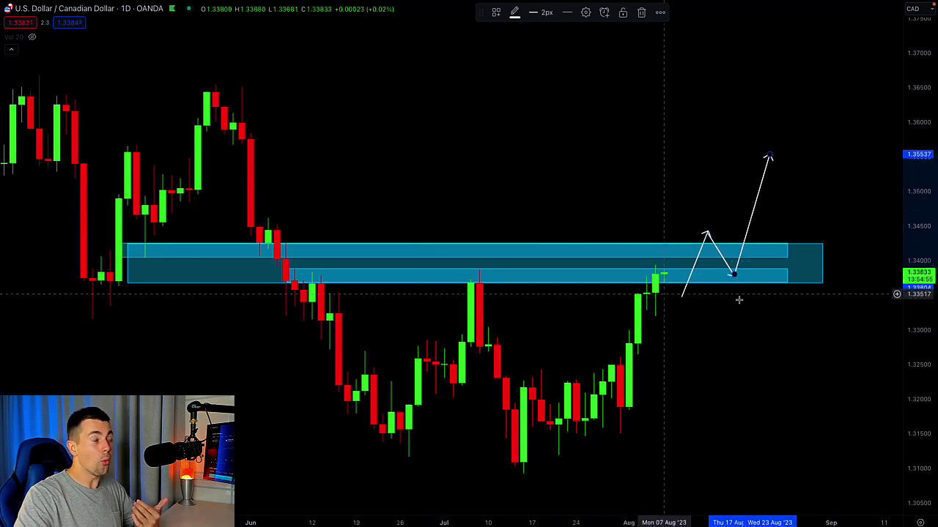
# Step: Draw the next resistance zone at the tip of the bullish path, from about 1.3558 to 1.3585, ending level with the combined zone
pyautogui.scroll(-3, 804, 347)
pyautogui.moveTo(804, 347); pyautogui.dragTo(722, 386)
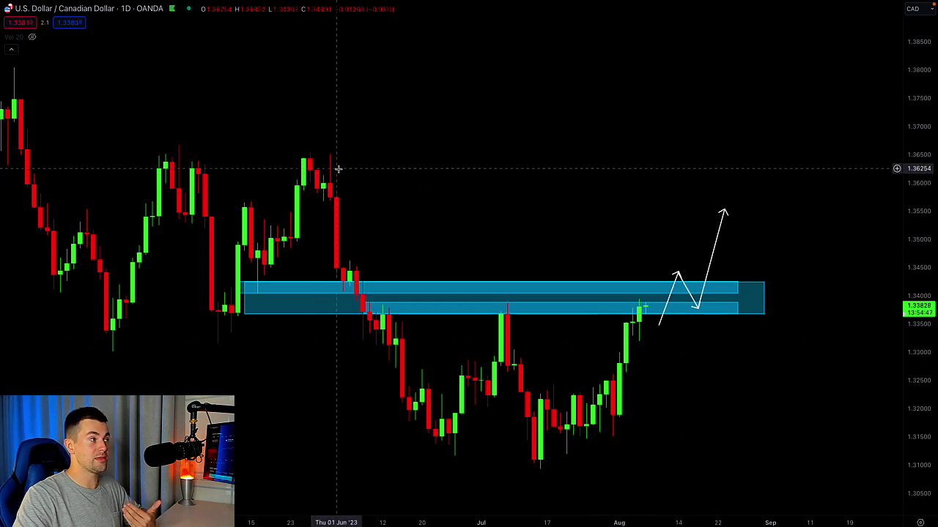
pyautogui.moveTo(337, 168); pyautogui.dragTo(298, 172)
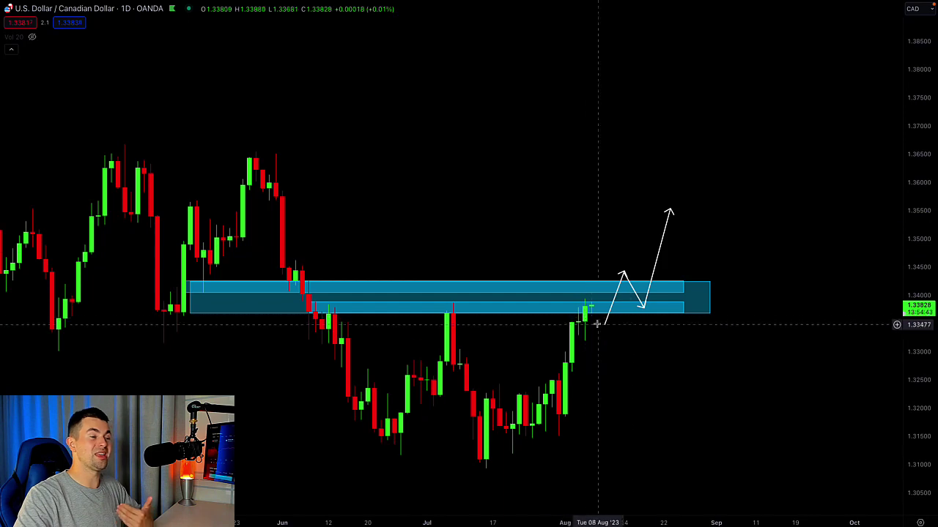
pyautogui.moveTo(634, 354); pyautogui.dragTo(664, 347)
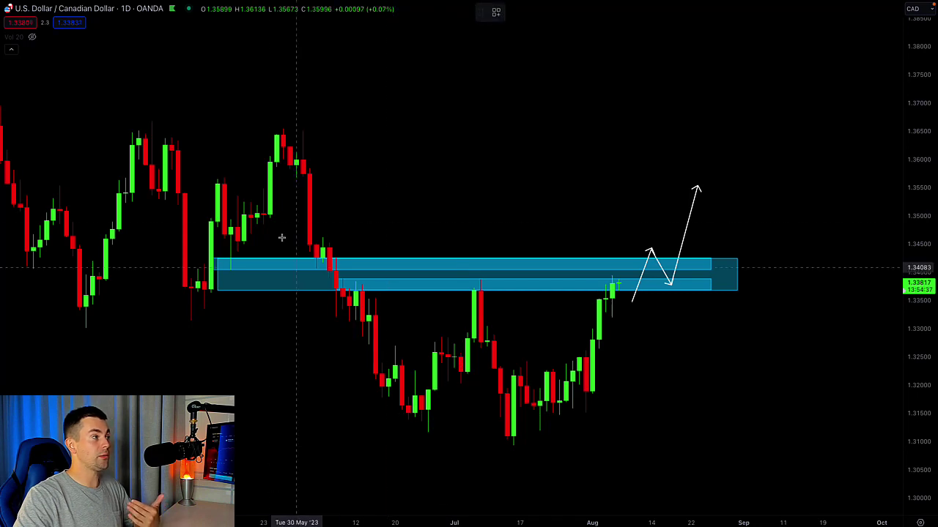
pyautogui.moveTo(191, 168); pyautogui.dragTo(737, 183)
pyautogui.moveTo(557, 241); pyautogui.dragTo(574, 256)
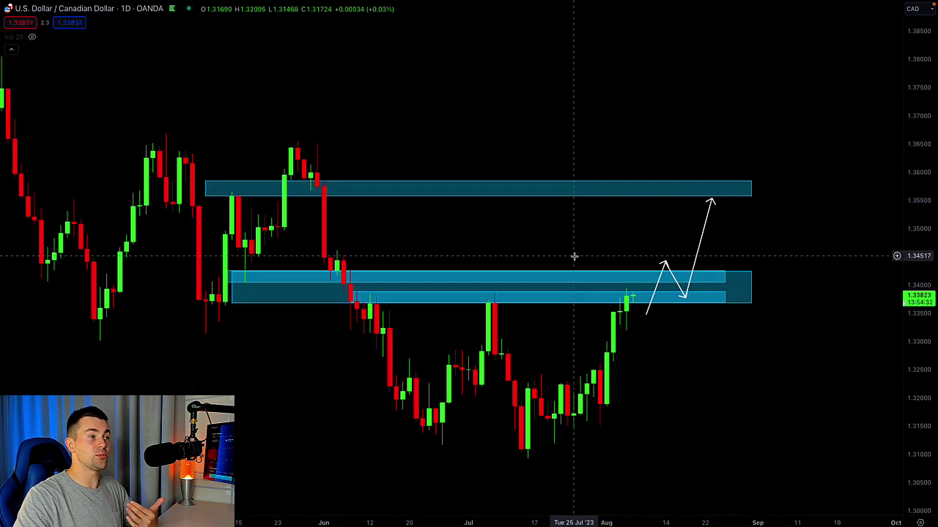
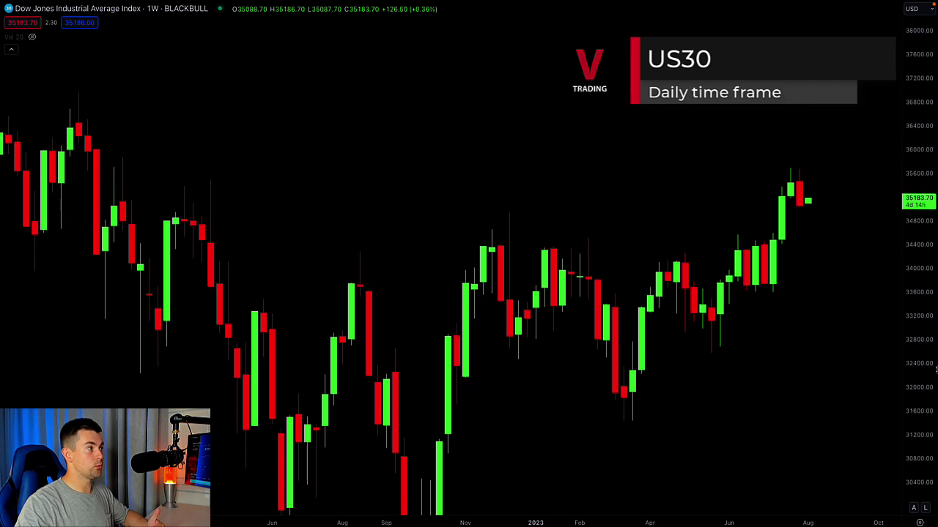
# Step: On the US30 weekly chart, place a horizontal line at 35480.43 and draw a thin zone over it from 35435.81 to 35495.30, ending 21 August
pyautogui.scroll(3, 835, 349)
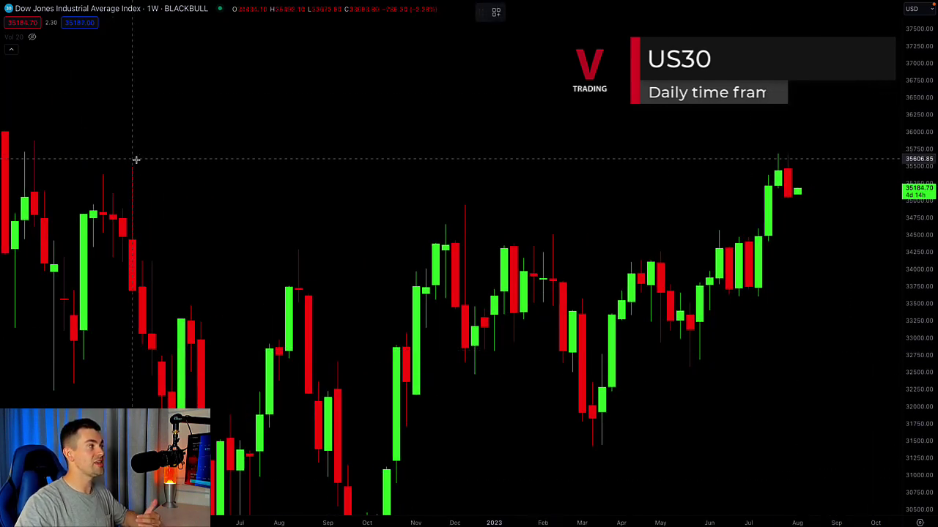
pyautogui.hotkey('alt', 'h')
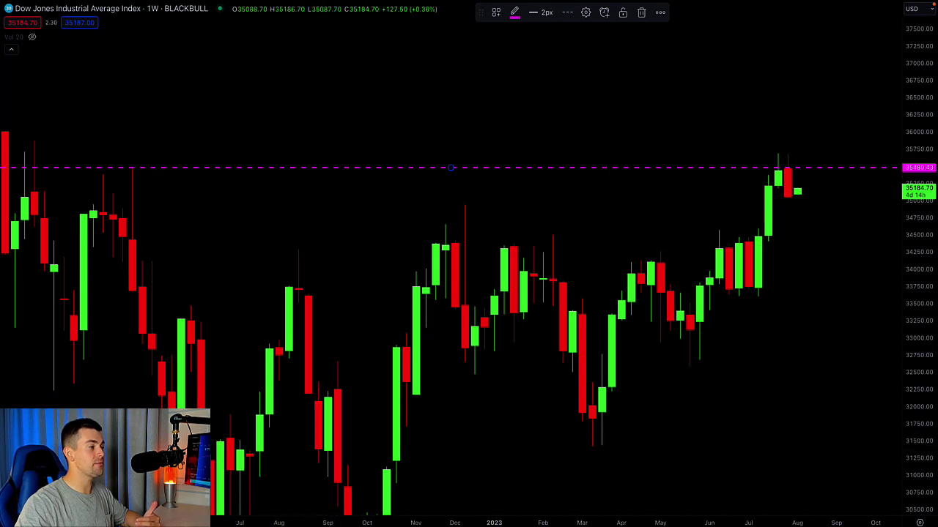
pyautogui.click(149, 229)
pyautogui.moveTo(103, 167); pyautogui.dragTo(819, 169)
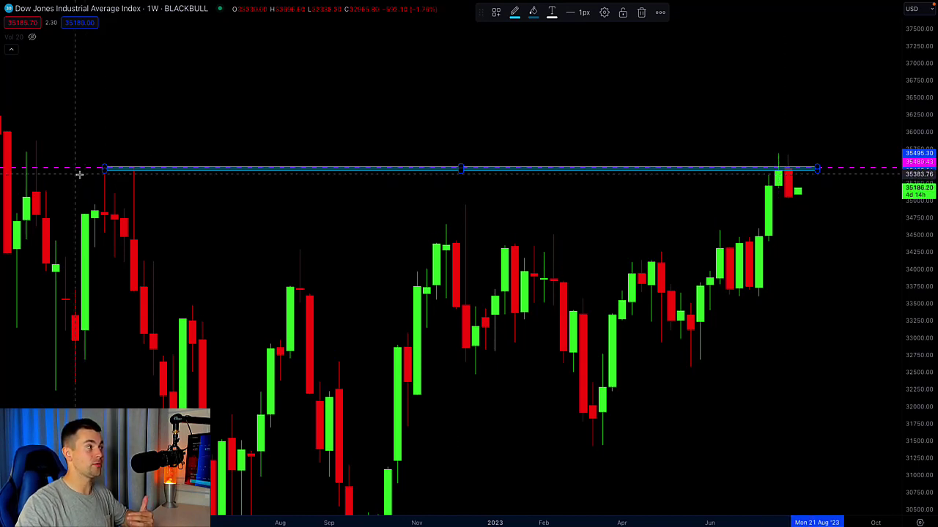
# Step: Try marking the latest completed weekly candle in red from about 35731 to 34863, and discard the mark
pyautogui.scroll(5, 295, 192)
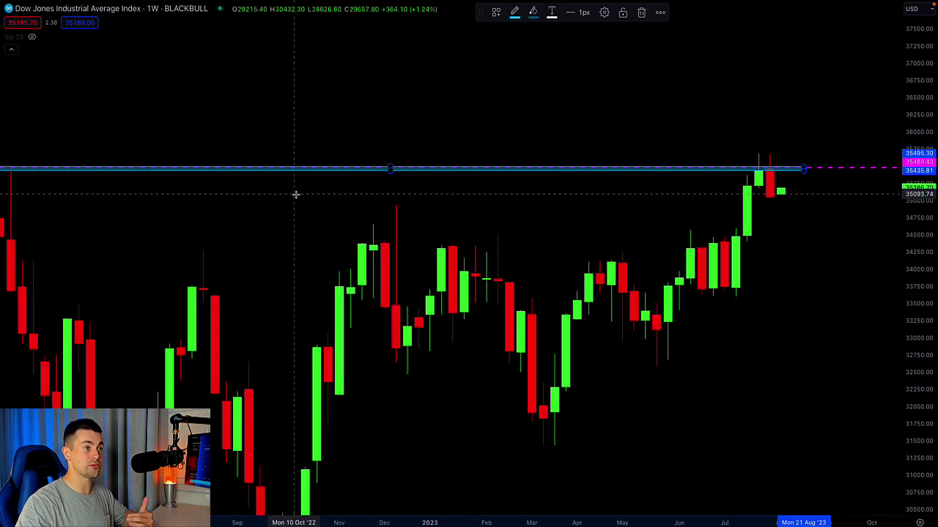
pyautogui.moveTo(914, 425); pyautogui.dragTo(817, 226)
pyautogui.moveTo(687, 223); pyautogui.dragTo(568, 338)
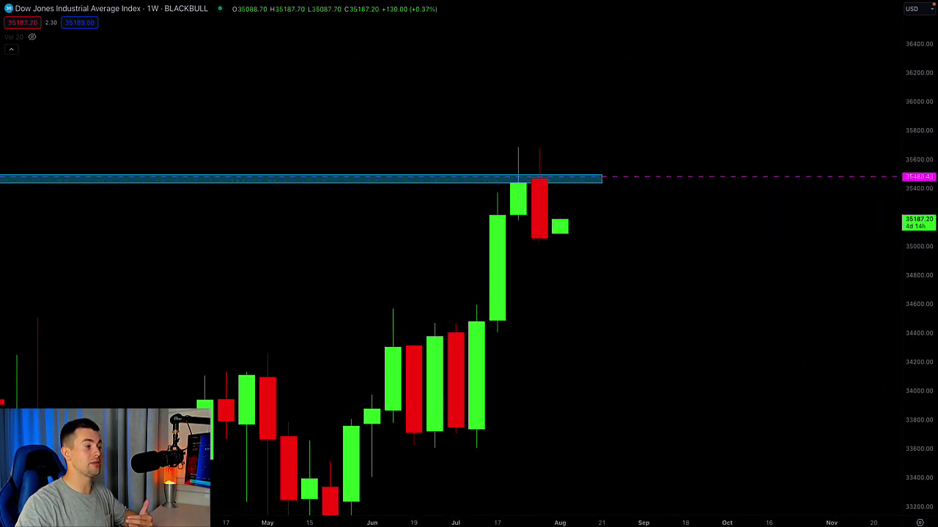
pyautogui.click(540, 140)
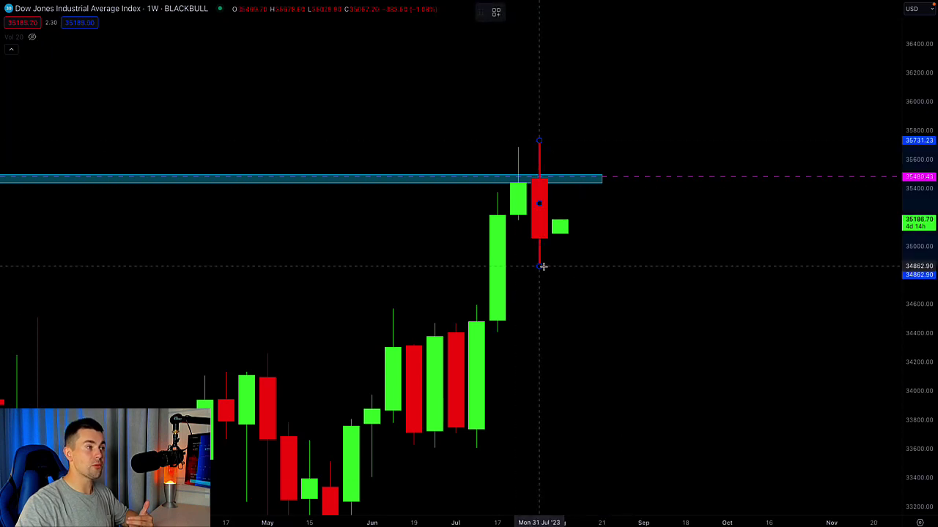
pyautogui.click(540, 264)
pyautogui.press('Delete')
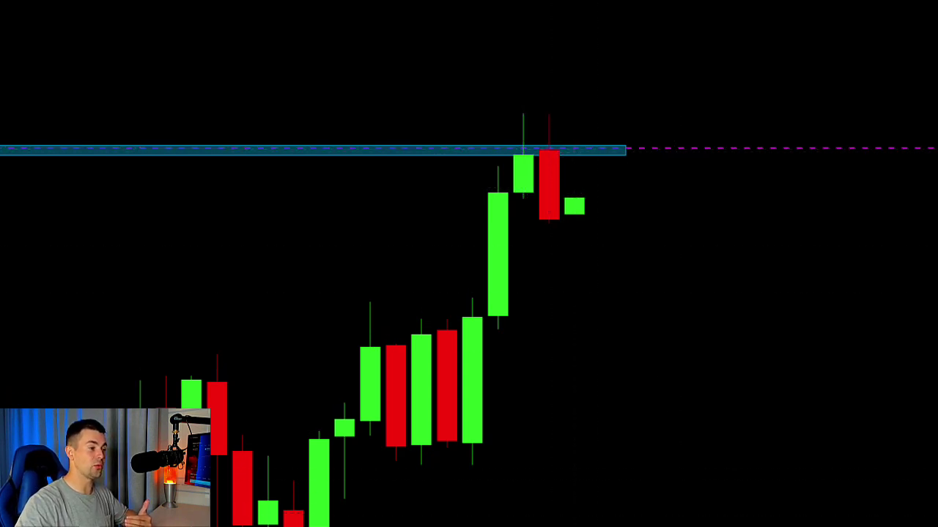
pyautogui.click(549, 233)
pyautogui.press('Escape')
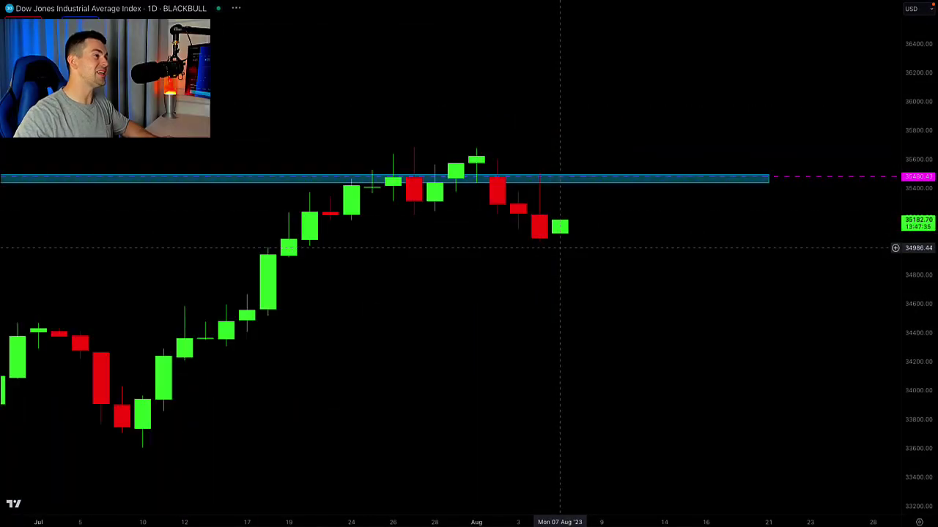
# Step: On the daily chart, draw a zone from about 35210 to 35317 and another from 35623.72 to 35685.86, both ending 10 August
pyautogui.scroll(-7, 561, 250)
pyautogui.moveTo(918, 416); pyautogui.dragTo(919, 311)
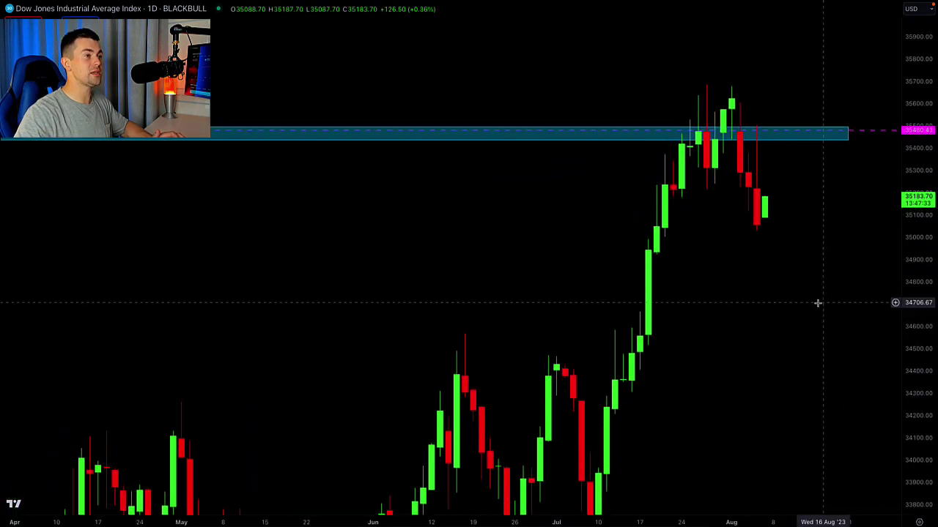
pyautogui.scroll(5, 821, 301)
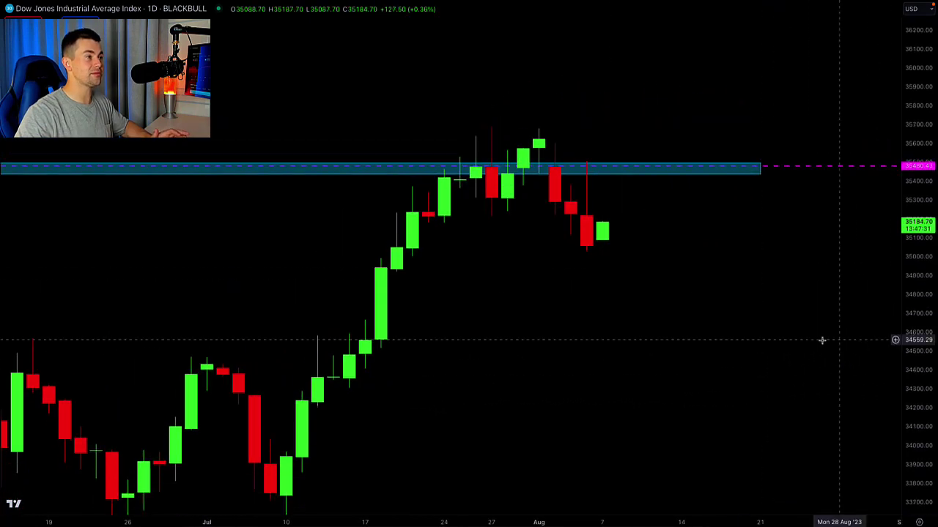
pyautogui.moveTo(411, 197); pyautogui.dragTo(649, 217)
pyautogui.moveTo(399, 128)
pyautogui.mouseDown()
pyautogui.moveTo(638, 130)
pyautogui.moveTo(649, 139)
pyautogui.mouseUp()
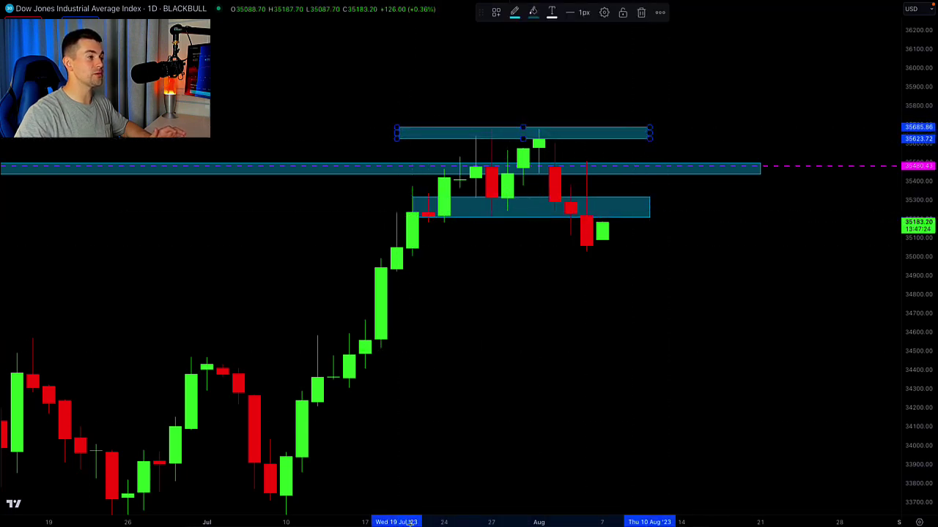
# Step: Shade the price range between the two short daily zones with a faint rectangle from 20 July to 7 August
pyautogui.hotkey('alt', 'shift', 'r')
pyautogui.moveTo(411, 138); pyautogui.dragTo(602, 202)
pyautogui.moveTo(574, 300); pyautogui.dragTo(637, 306)
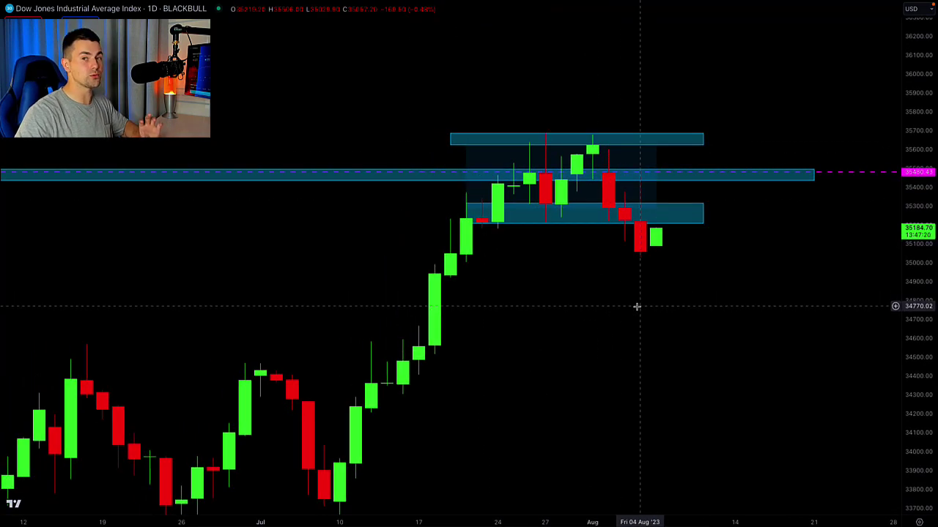
# Step: Try pointing a red arrow at the top of the range and circling the 4 August bearish candle, and discard both marks
pyautogui.click(608, 46)
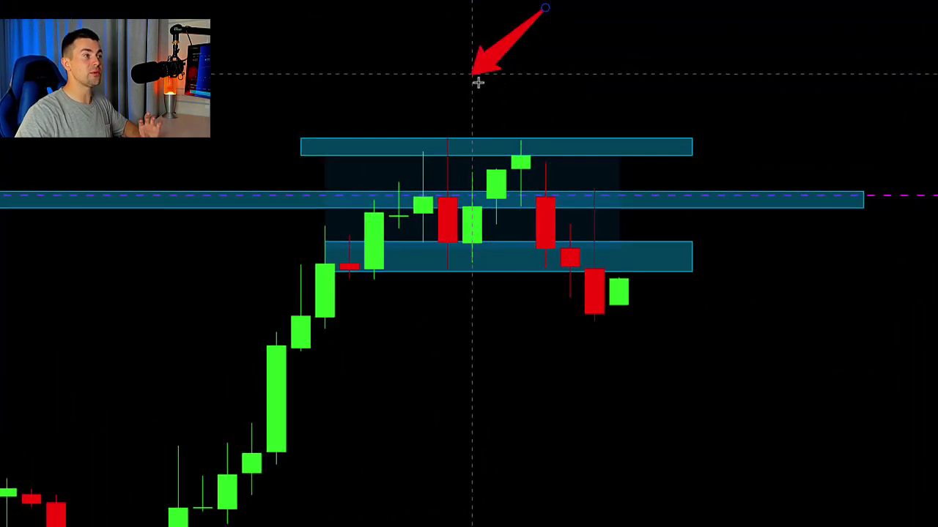
pyautogui.moveTo(477, 83); pyautogui.dragTo(506, 121)
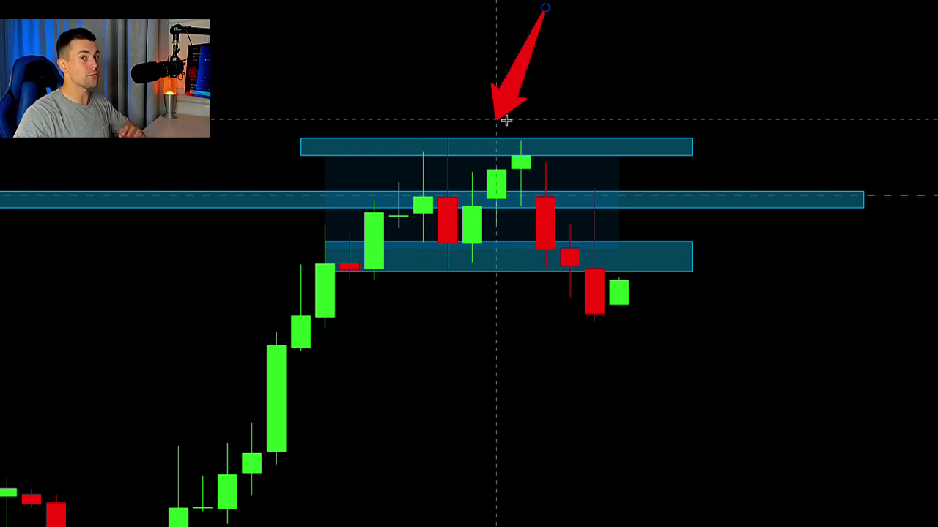
pyautogui.press('Escape')
pyautogui.moveTo(627, 403); pyautogui.dragTo(576, 392)
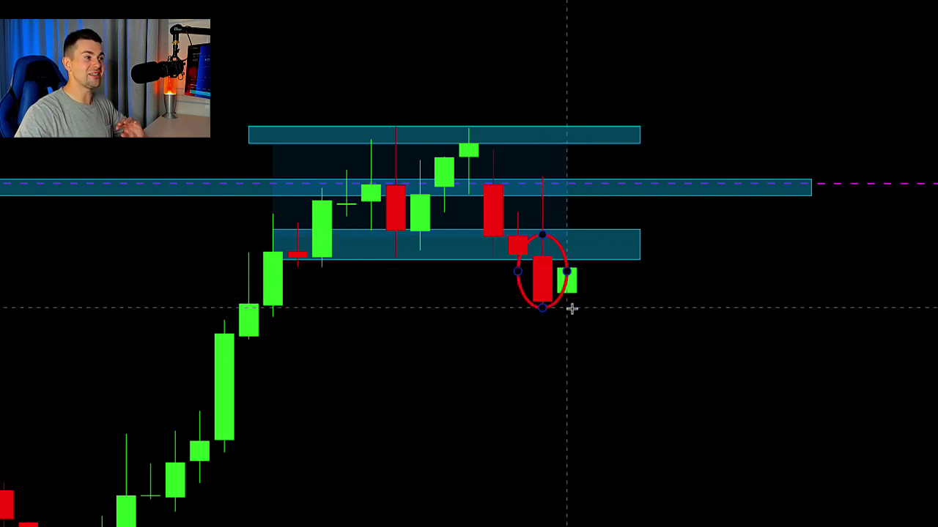
pyautogui.click(385, 237)
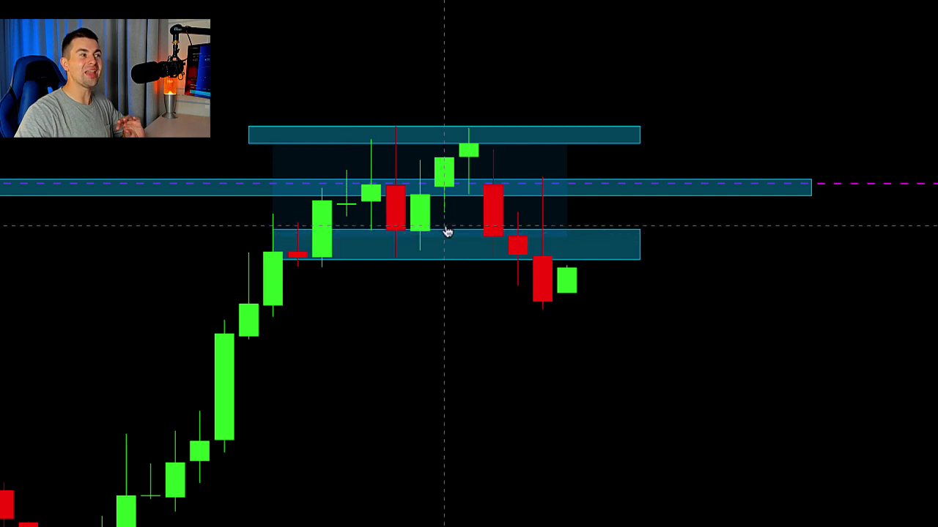
pyautogui.click(368, 276)
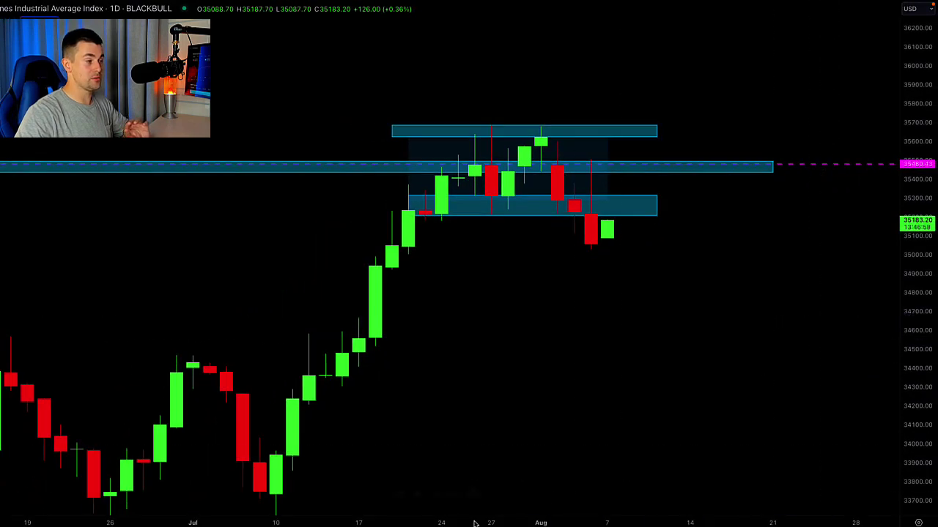
# Step: Draw a bearish arrow at 8 August from 35385.98 down to 34913.20
pyautogui.click(623, 182)
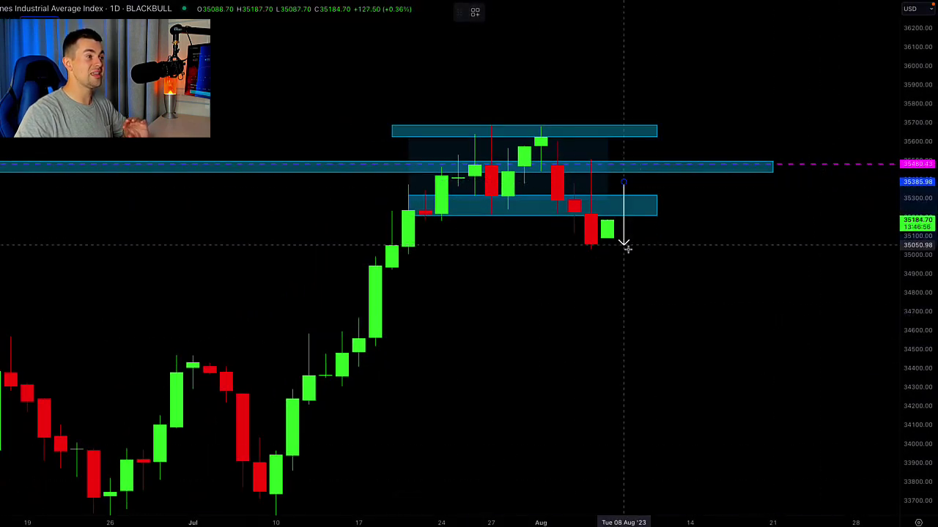
pyautogui.click(623, 269)
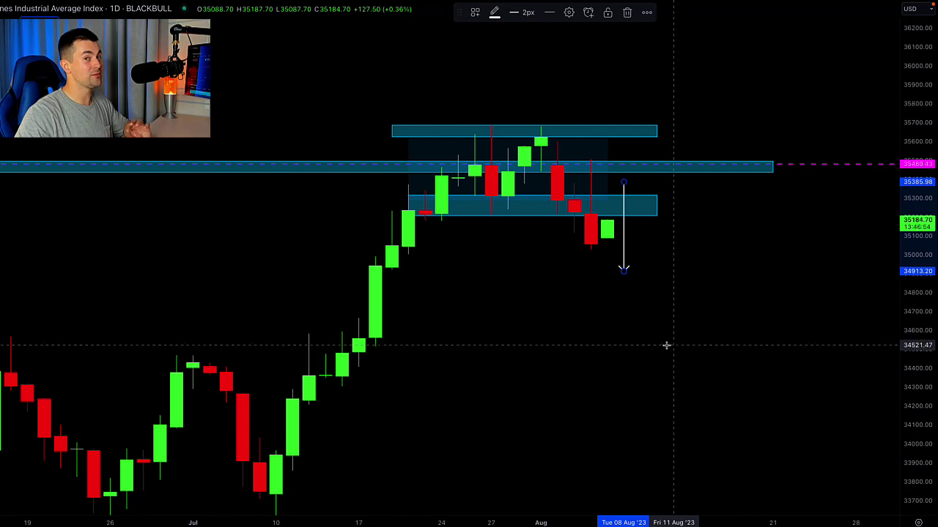
pyautogui.scroll(-5, 613, 366)
pyautogui.scroll(-5, 791, 390)
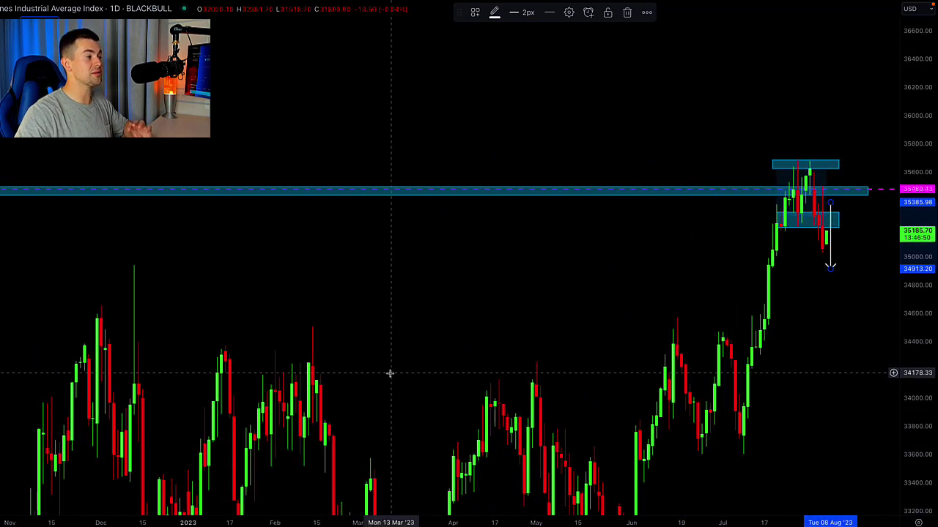
pyautogui.click(354, 440)
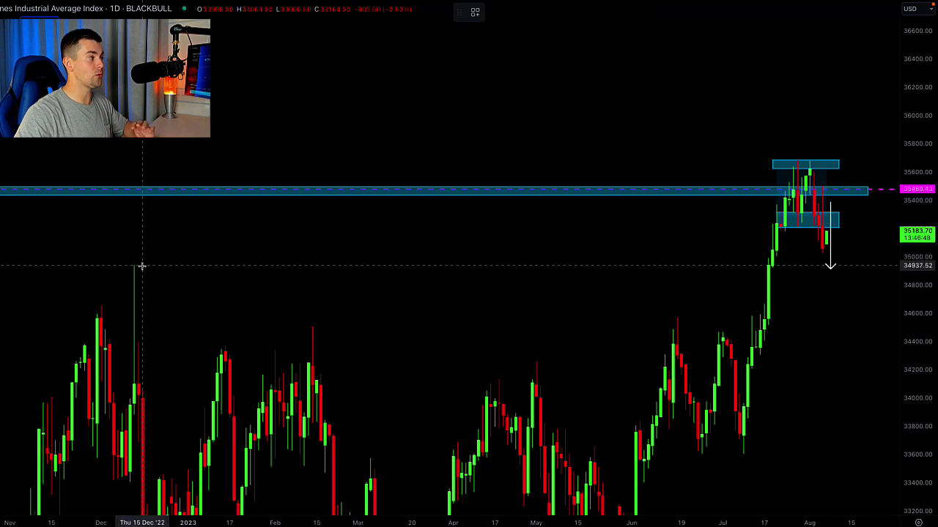
# Step: Place a horizontal line at the December 2022 high, 34937.52, and draw a thin zone over it extending to mid-August 2023
pyautogui.hotkey('alt', 'h')
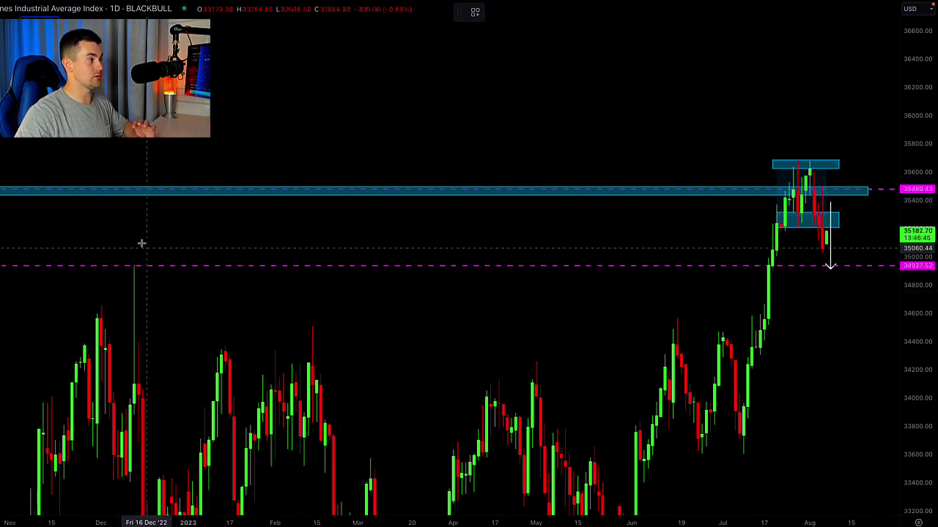
pyautogui.moveTo(113, 265); pyautogui.dragTo(864, 269)
pyautogui.moveTo(833, 300); pyautogui.dragTo(804, 299)
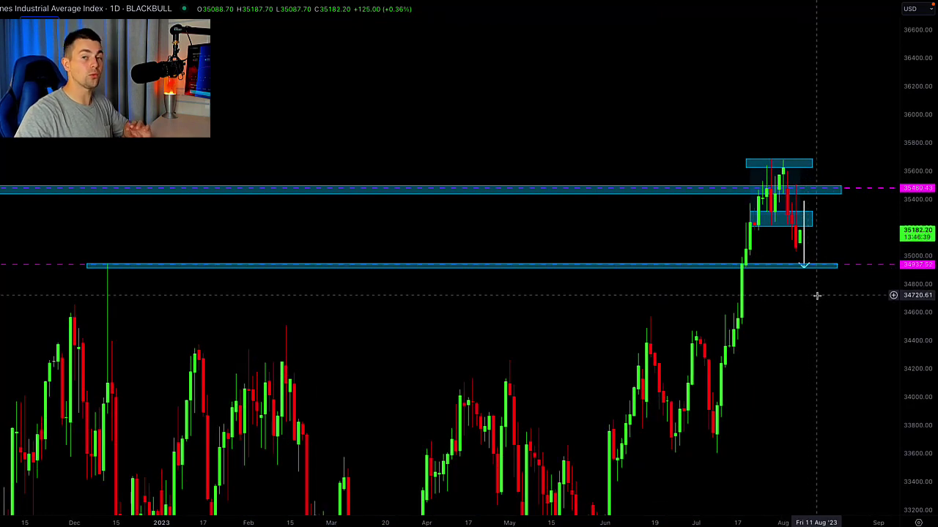
# Step: Draw a lower zone from about 34450 to 34610, spanning June to September, and an arrow from 35125.51 down towards it
pyautogui.scroll(5, 813, 296)
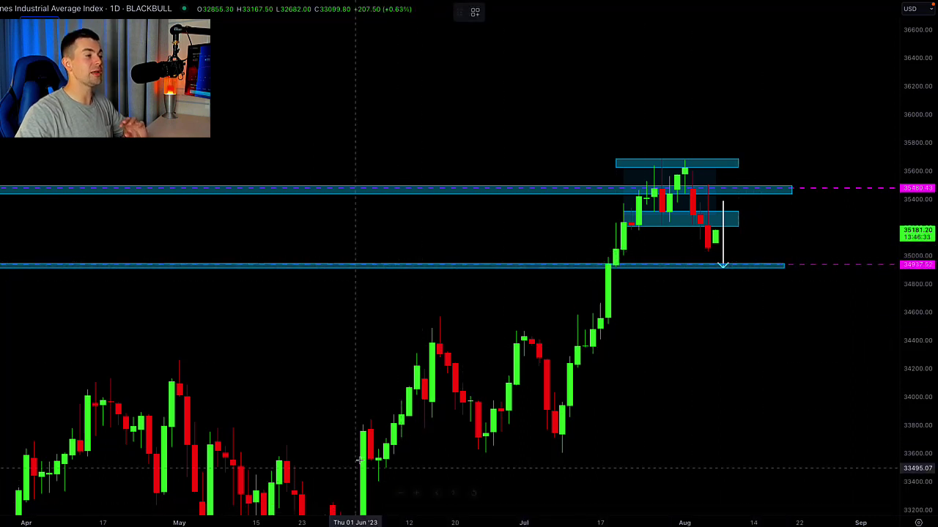
pyautogui.click(361, 312)
pyautogui.click(861, 334)
pyautogui.moveTo(798, 371); pyautogui.dragTo(639, 366)
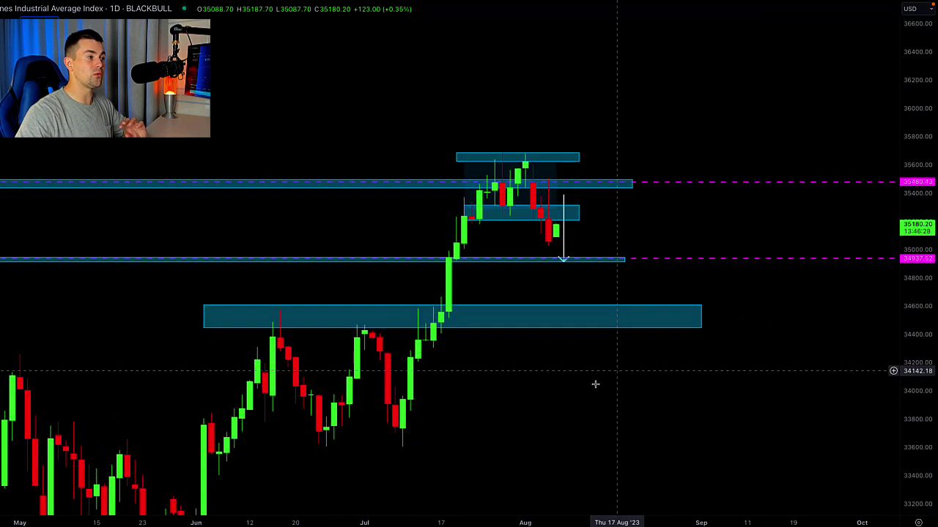
pyautogui.click(593, 233)
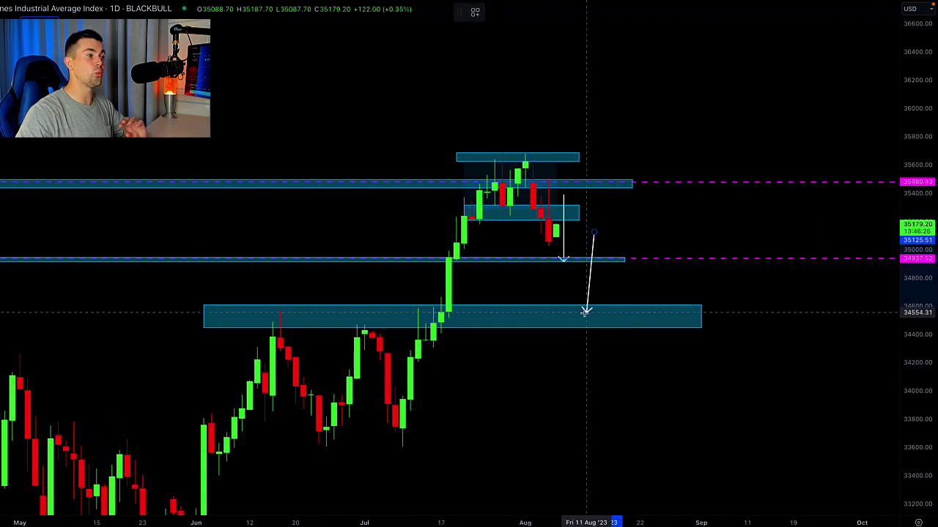
pyautogui.click(600, 299)
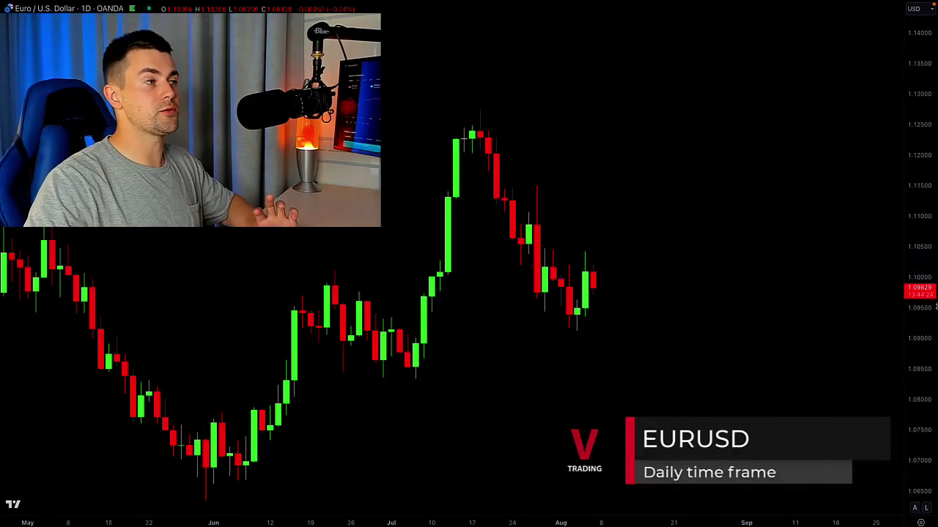
# Step: Examine the price swings on the EUR/USD daily chart from April to August 2023
pyautogui.moveTo(935, 307); pyautogui.dragTo(936, 283)
pyautogui.moveTo(626, 334); pyautogui.dragTo(732, 219)
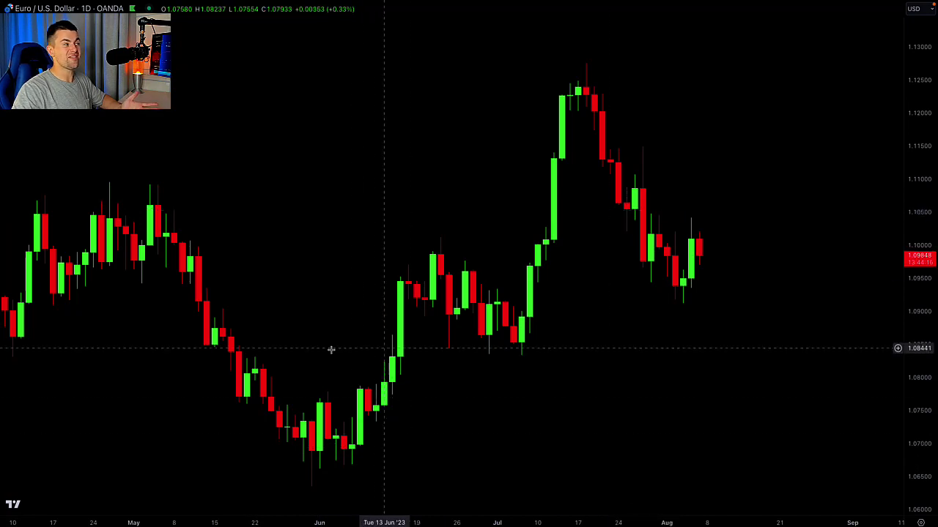
pyautogui.moveTo(256, 348); pyautogui.dragTo(361, 254)
pyautogui.scroll(-3, 363, 256)
pyautogui.moveTo(487, 195); pyautogui.dragTo(454, 288)
pyautogui.scroll(3, 455, 290)
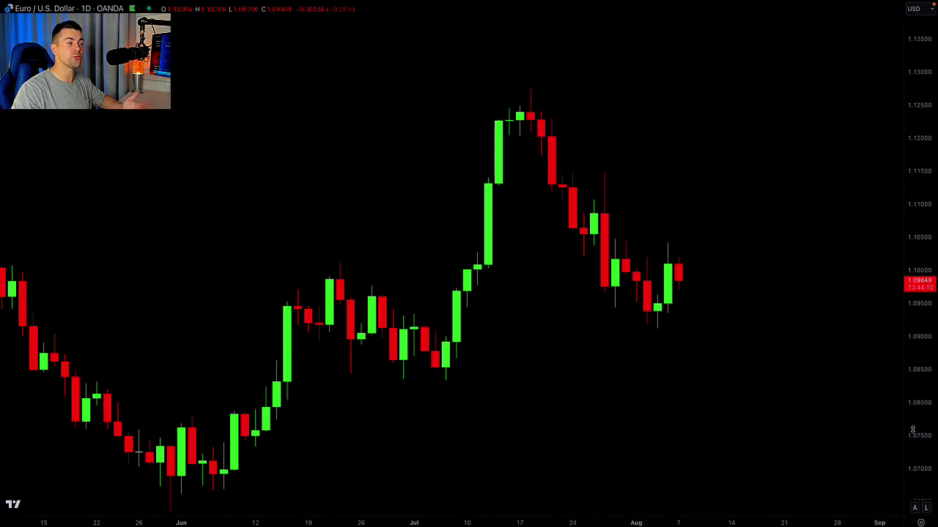
pyautogui.moveTo(912, 425); pyautogui.dragTo(910, 377)
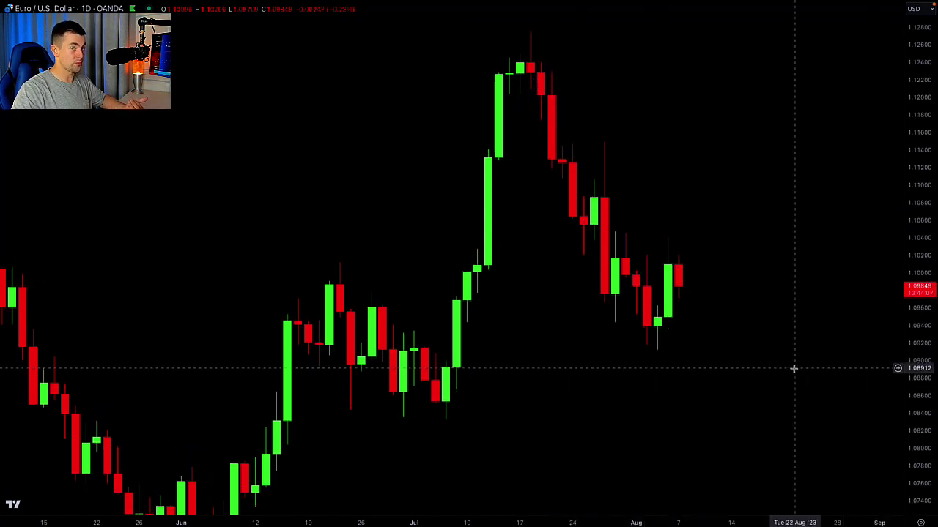
pyautogui.scroll(2, 794, 367)
pyautogui.moveTo(789, 362); pyautogui.dragTo(774, 388)
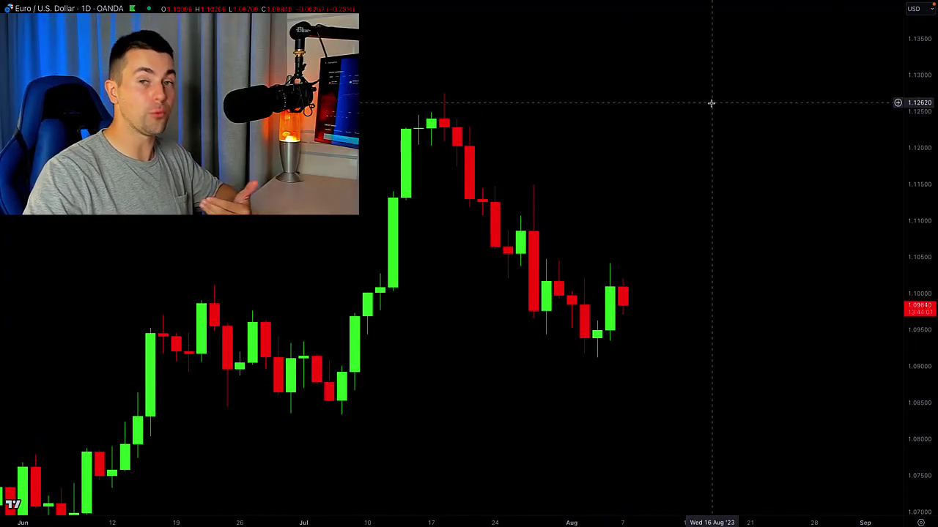
pyautogui.moveTo(917, 416); pyautogui.dragTo(913, 366)
pyautogui.scroll(1, 862, 364)
pyautogui.moveTo(769, 349); pyautogui.dragTo(752, 377)
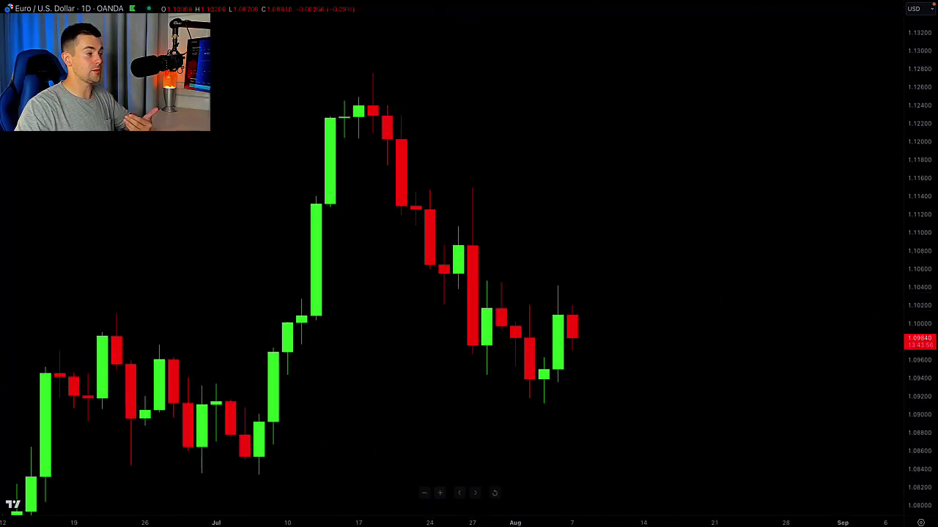
# Step: Draw an upper EUR/USD zone from about 1.1019 to 1.1048 and a lower zone from 1.09116 to 1.09397, starting 24 July and ending 21 August
pyautogui.moveTo(396, 280)
pyautogui.mouseDown()
pyautogui.moveTo(725, 315)
pyautogui.moveTo(729, 307)
pyautogui.mouseUp()
pyautogui.moveTo(429, 379); pyautogui.dragTo(714, 404)
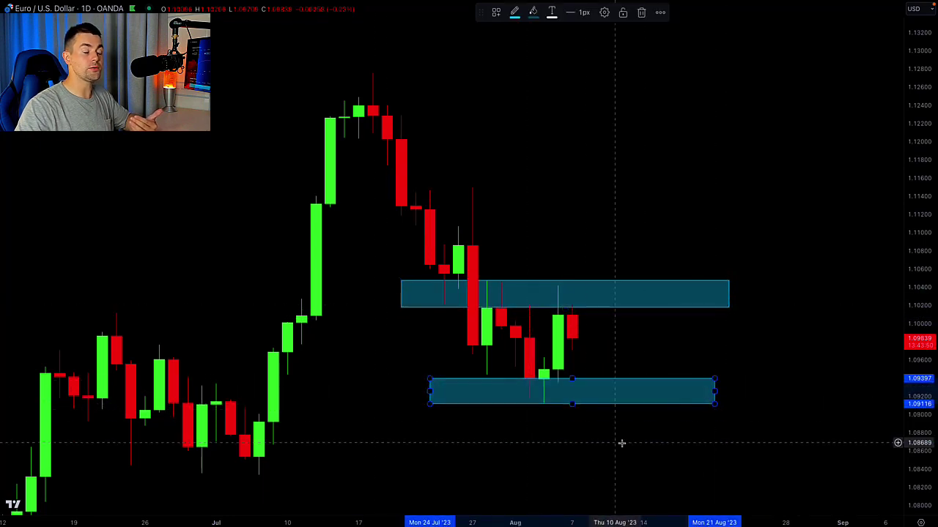
# Step: Draw a descending trend line from the 18 July high at 1.12754 through the falling highs to 1.08852 on 17 August
pyautogui.moveTo(586, 439); pyautogui.dragTo(602, 436)
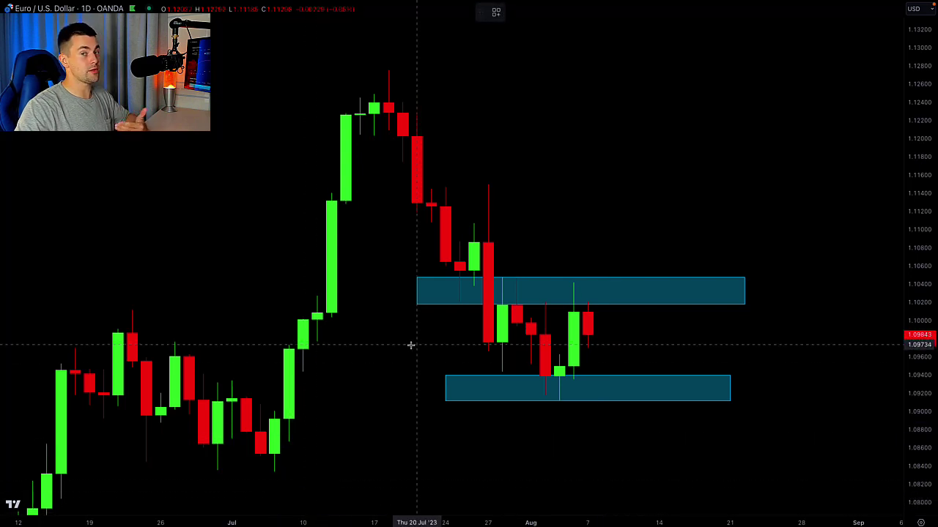
pyautogui.moveTo(389, 70); pyautogui.dragTo(698, 425)
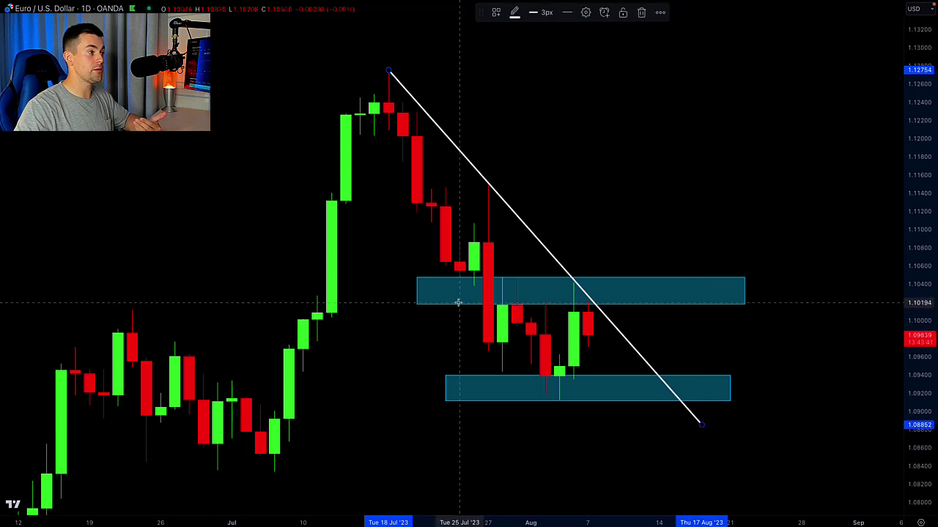
# Step: Draw a descending lower trend line from the 25 July low at about 1.1024 to about 1.0820 on 3 August
pyautogui.moveTo(460, 299); pyautogui.dragTo(566, 484)
pyautogui.click(566, 483)
pyautogui.moveTo(639, 455); pyautogui.dragTo(649, 443)
pyautogui.moveTo(912, 344); pyautogui.dragTo(912, 371)
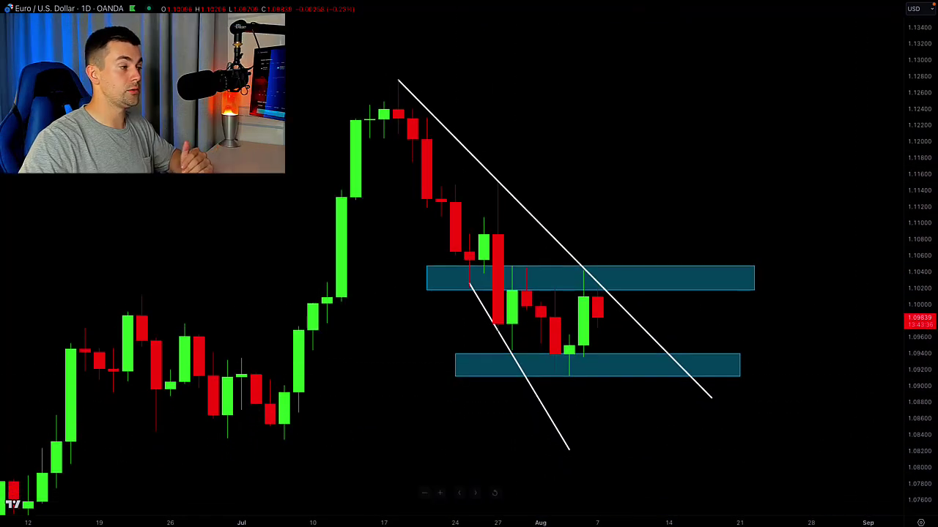
# Step: Draw a shaded box between the two EUR/USD zones, from 1.10163 on 26 July to 1.09348 on 15 August
pyautogui.click(498, 296)
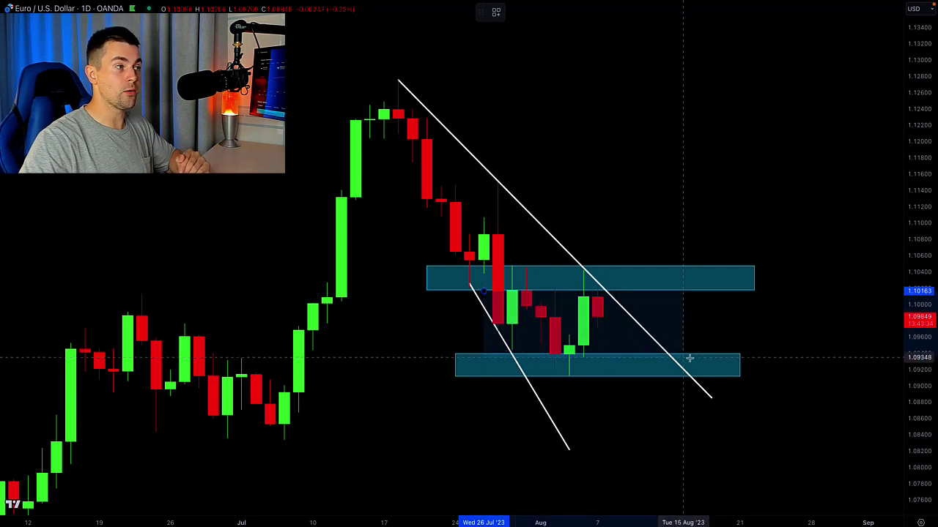
pyautogui.click(683, 358)
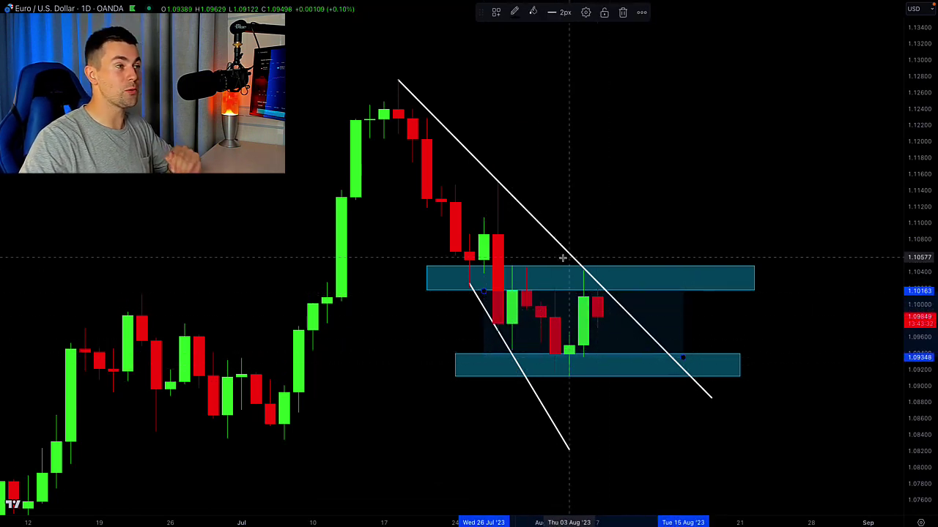
pyautogui.click(636, 222)
pyautogui.moveTo(637, 222); pyautogui.dragTo(581, 221)
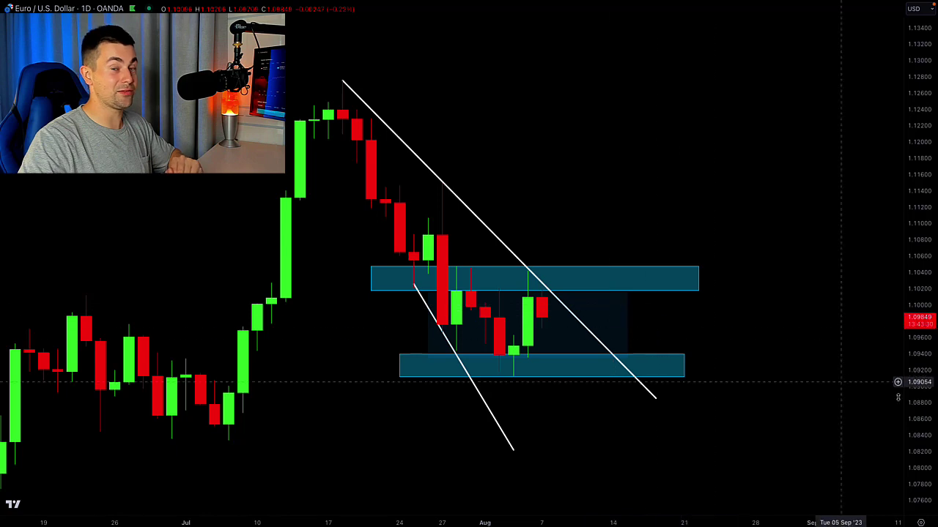
pyautogui.moveTo(925, 432); pyautogui.dragTo(923, 410)
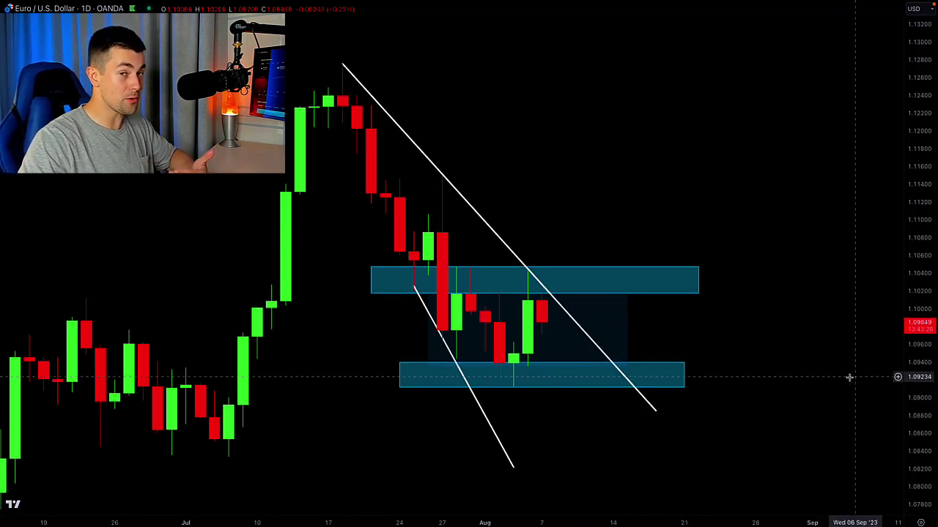
pyautogui.moveTo(854, 372); pyautogui.dragTo(849, 376)
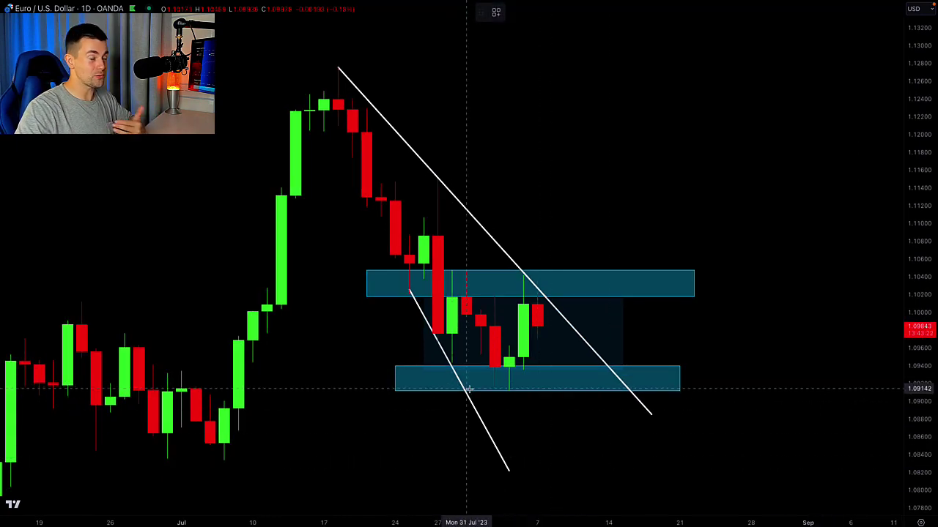
# Step: Draw an arrow path up through the upper zone, back to retest it and up again, ending at a new zone below the 27 July high
pyautogui.click(551, 330)
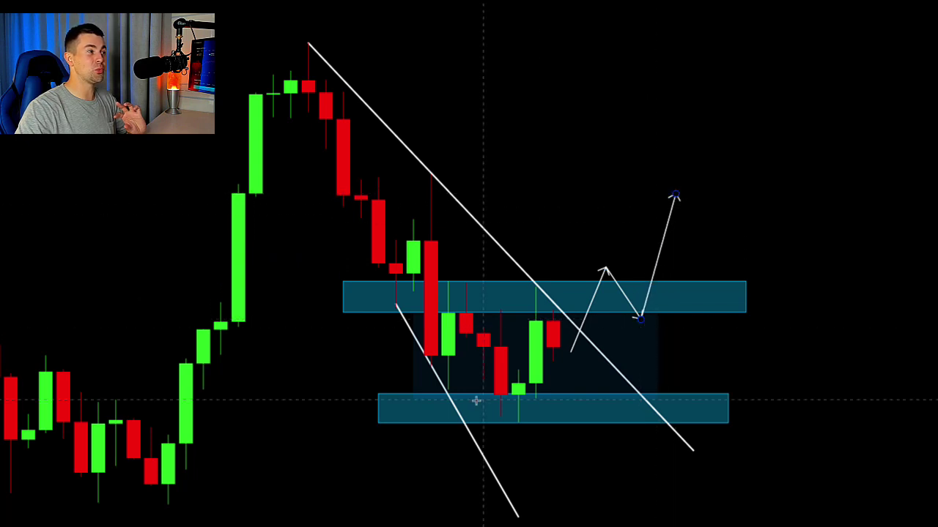
pyautogui.moveTo(344, 172); pyautogui.dragTo(815, 194)
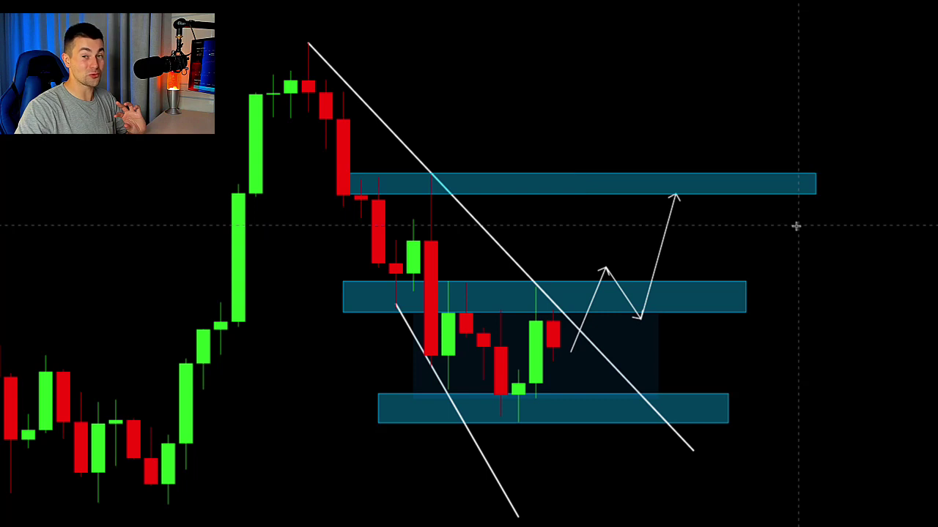
pyautogui.moveTo(824, 228); pyautogui.dragTo(841, 224)
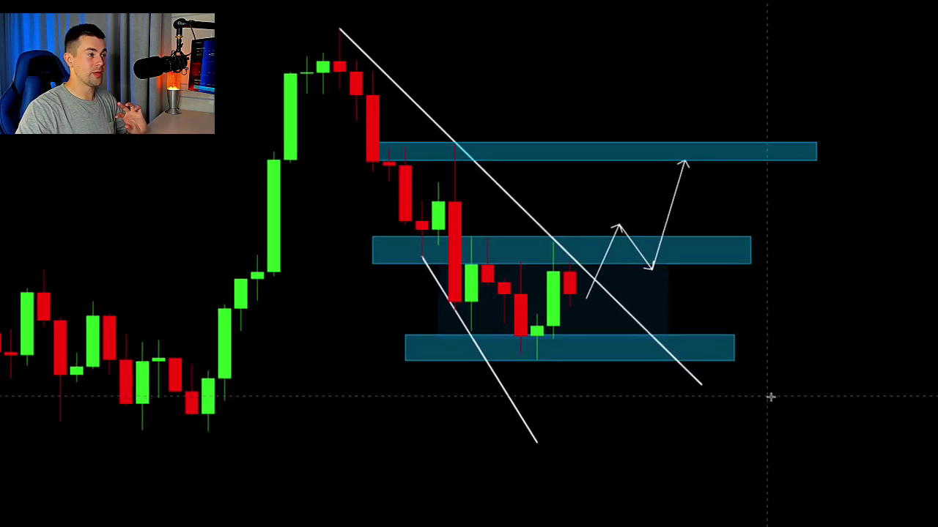
# Step: Draw an arrow path down through the lower zone, back up to retest it and down to a new zone along the early July lows
pyautogui.moveTo(568, 288); pyautogui.dragTo(593, 340)
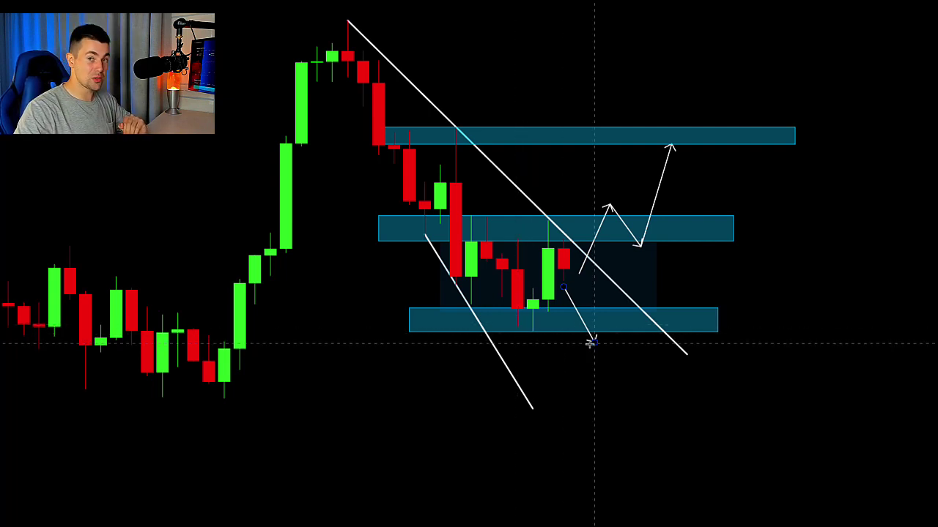
pyautogui.moveTo(594, 342)
pyautogui.mouseDown()
pyautogui.moveTo(609, 313)
pyautogui.moveTo(657, 395)
pyautogui.moveTo(654, 379)
pyautogui.mouseUp()
pyautogui.moveTo(113, 383); pyautogui.dragTo(857, 399)
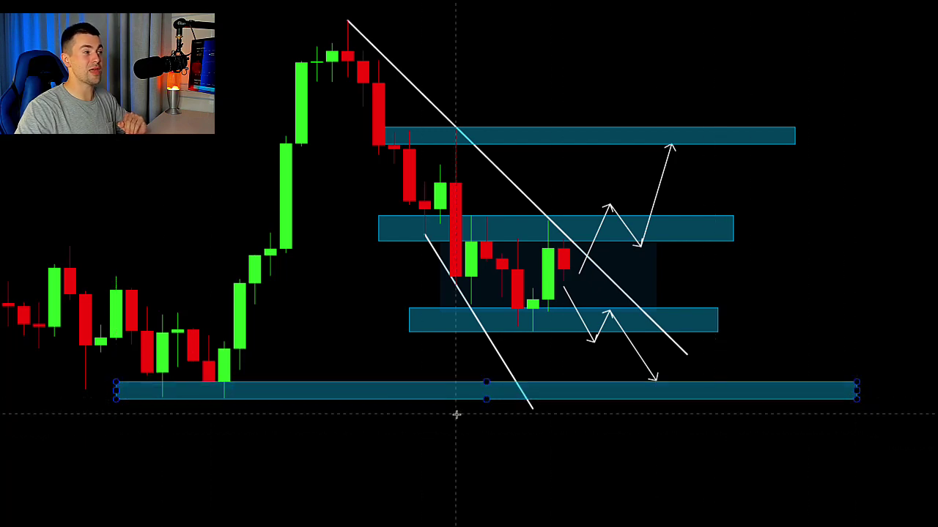
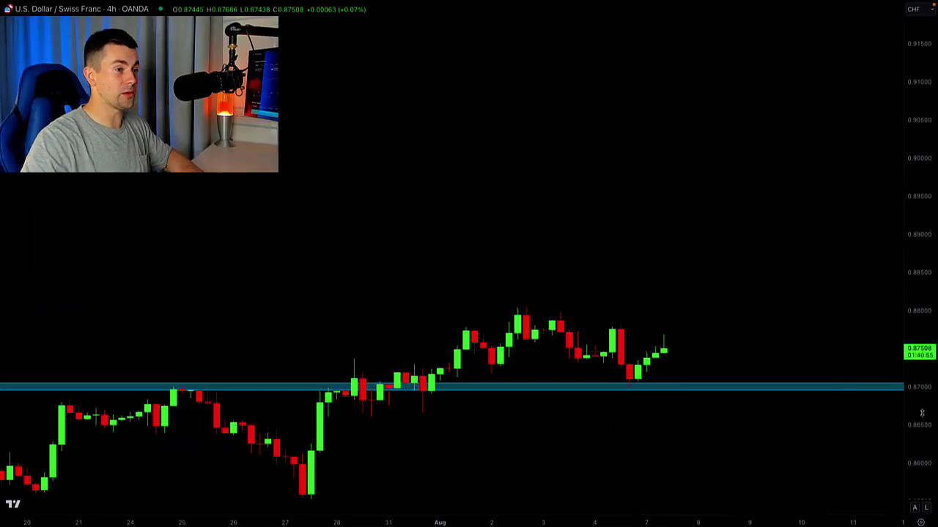
# Step: On the USD/CHF 4-hour chart, draw descending trend lines from 0.88063 to 0.87266 and from 0.87587 to 0.86573, both starting on 2 August
pyautogui.moveTo(920, 426); pyautogui.dragTo(891, 305)
pyautogui.moveTo(779, 377); pyautogui.dragTo(739, 270)
pyautogui.moveTo(920, 453); pyautogui.dragTo(917, 409)
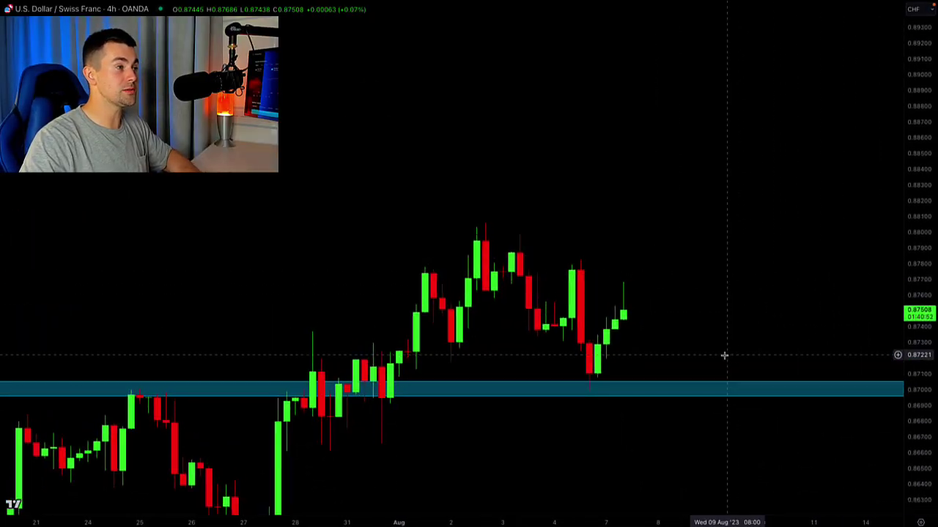
pyautogui.moveTo(407, 519); pyautogui.dragTo(357, 519)
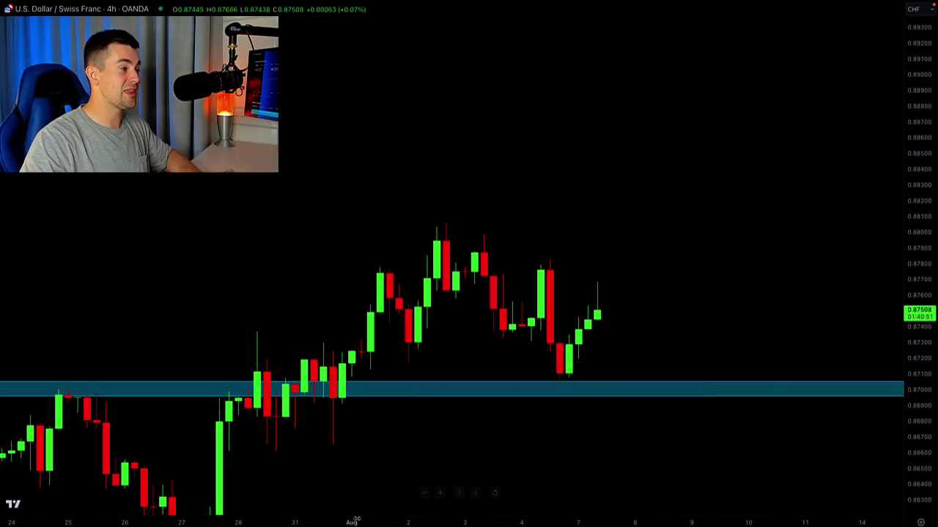
pyautogui.click(448, 222)
pyautogui.click(804, 347)
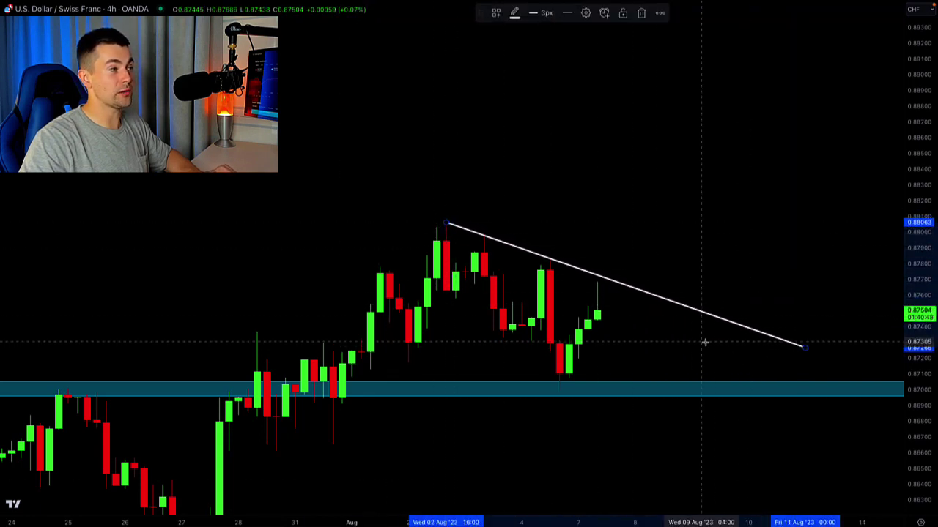
pyautogui.click(455, 298)
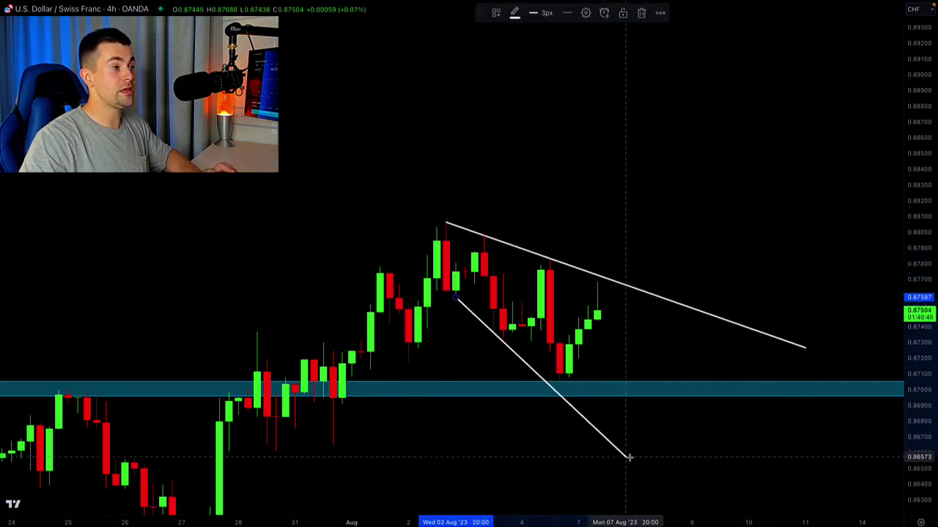
pyautogui.moveTo(752, 278); pyautogui.dragTo(713, 278)
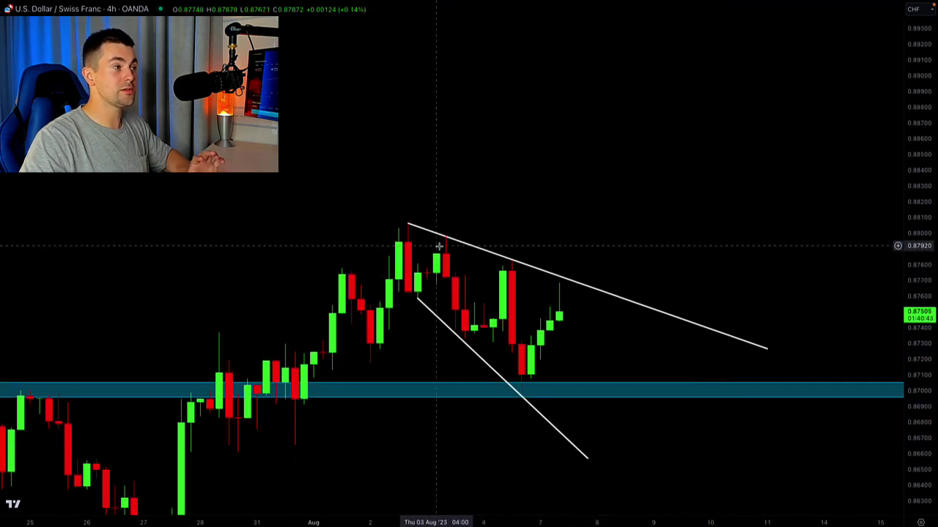
# Step: Draw a projected path of arrows from 0.87417 up to 0.87750, back to the trend line at about 0.87500, and up to 0.87970
pyautogui.moveTo(918, 432); pyautogui.dragTo(920, 399)
pyautogui.scroll(2, 664, 306)
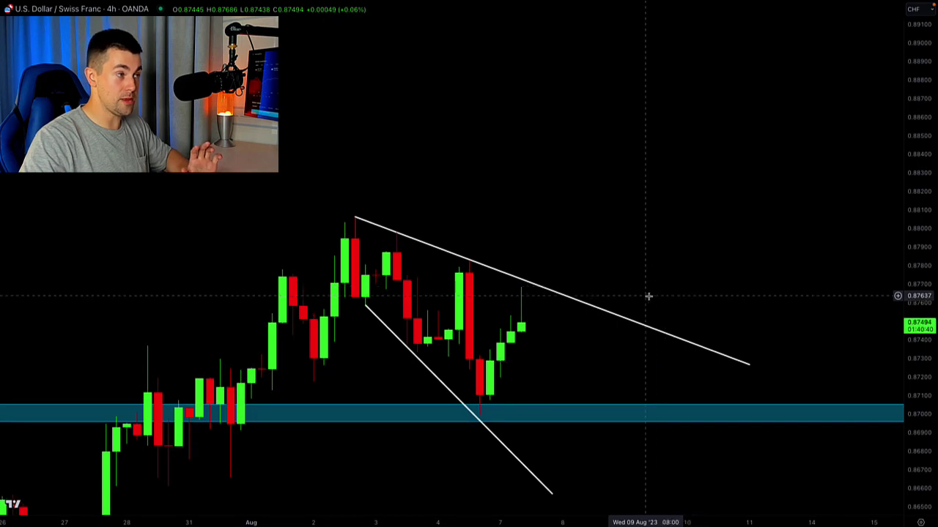
pyautogui.moveTo(562, 337)
pyautogui.mouseDown()
pyautogui.moveTo(581, 279)
pyautogui.moveTo(592, 275)
pyautogui.mouseUp()
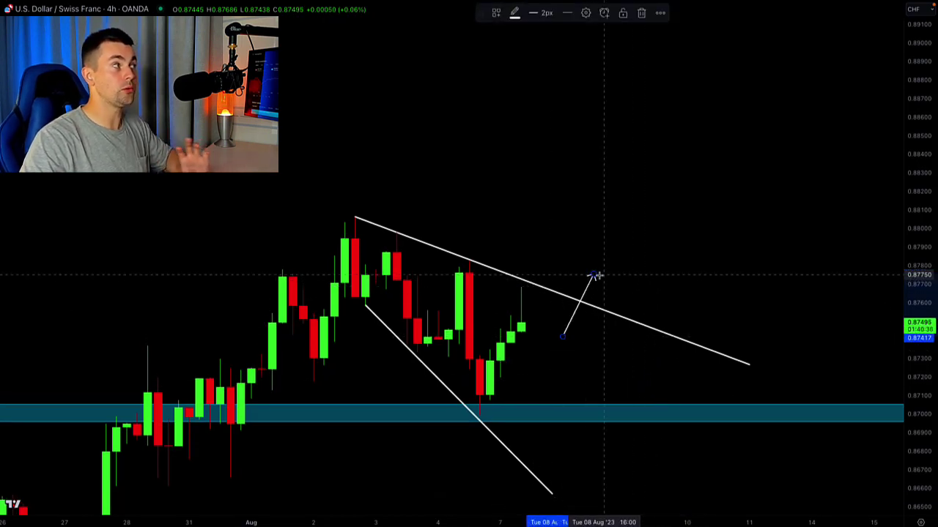
pyautogui.moveTo(593, 277); pyautogui.dragTo(634, 318)
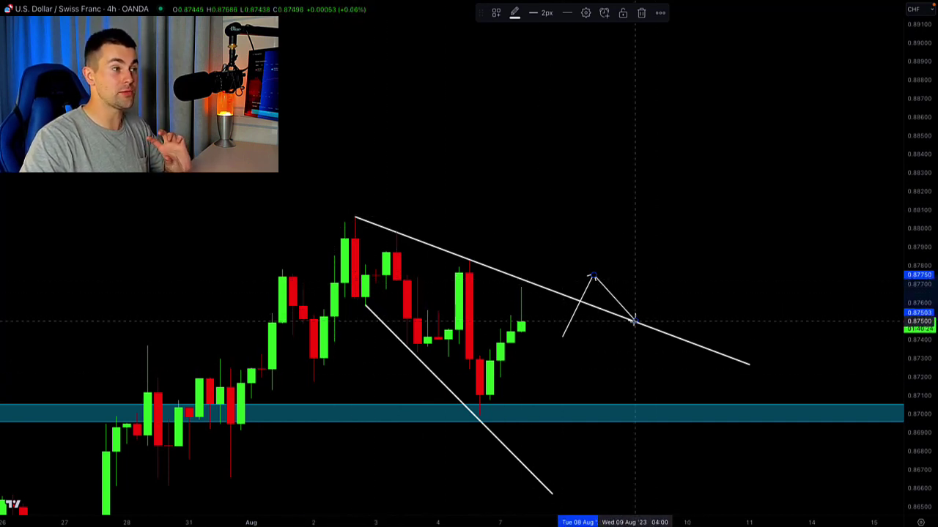
pyautogui.click(635, 320)
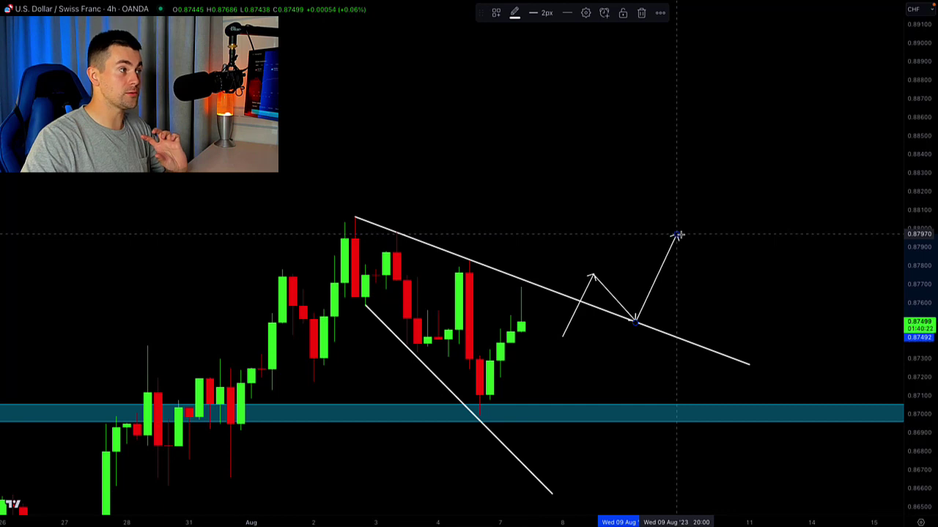
# Step: Draw a zone from 0.87953 to 0.88047 spanning 1 to 11 August, and an arrow from 0.87739 up through it to about 0.88126
pyautogui.click(396, 526)
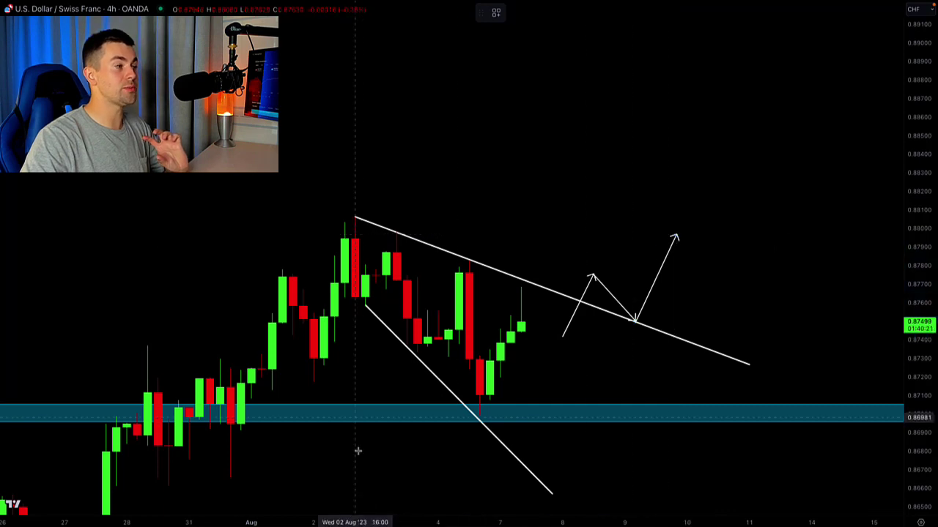
pyautogui.click(303, 220)
pyautogui.moveTo(748, 233); pyautogui.dragTo(748, 238)
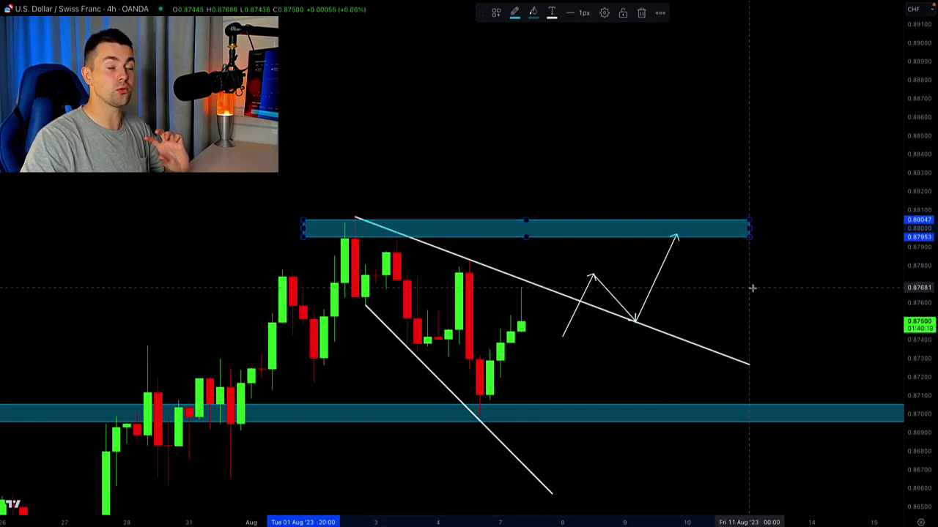
pyautogui.click(694, 283)
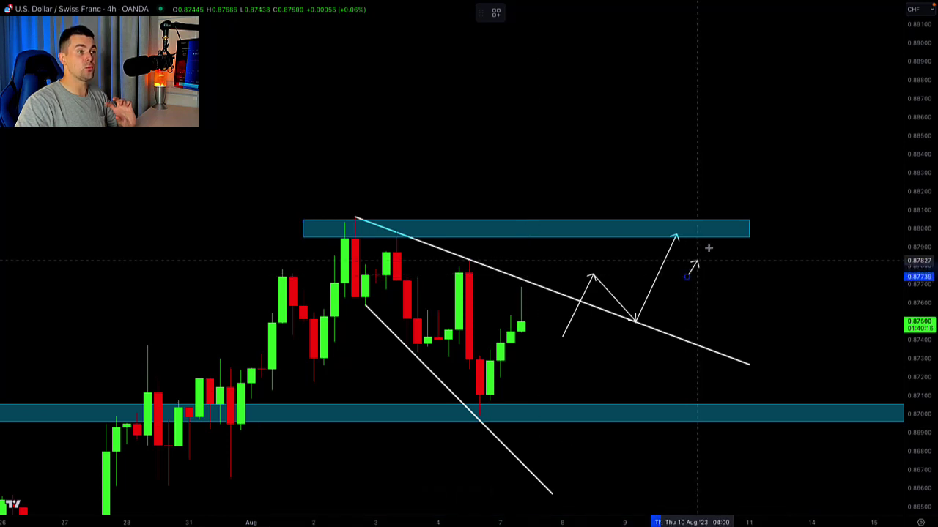
pyautogui.click(728, 205)
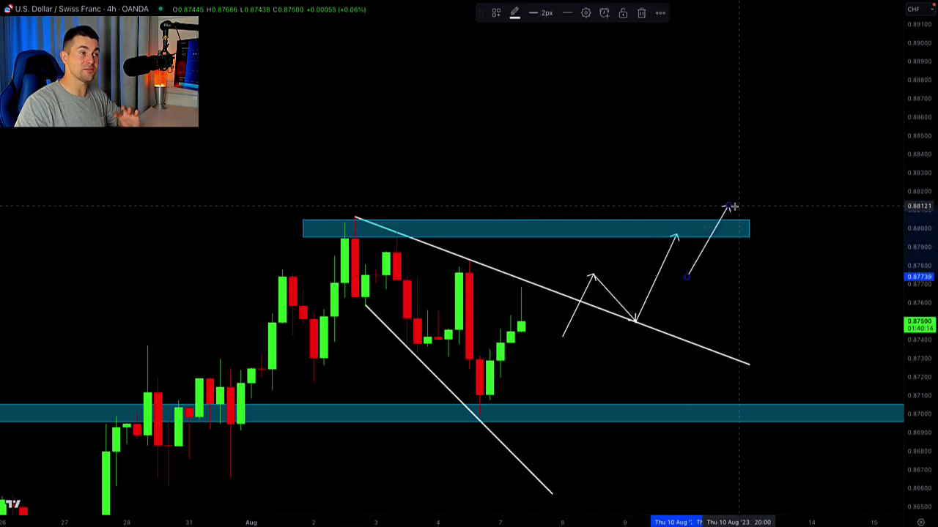
# Step: Switch USD/CHF to the 1-day interval and draw a zone from 0.88199 to 0.88447 spanning 14 April to 7 September
pyautogui.write('1D')
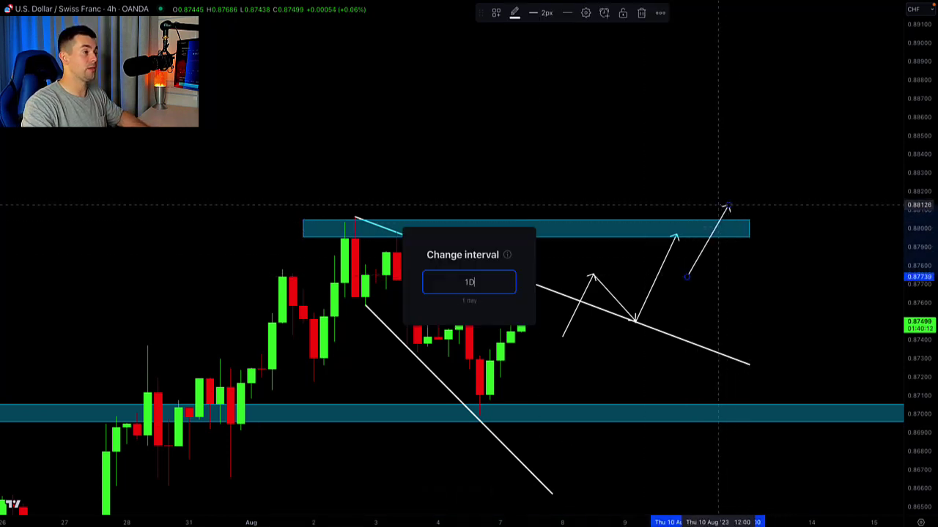
pyautogui.press('Return')
pyautogui.moveTo(910, 185); pyautogui.dragTo(910, 388)
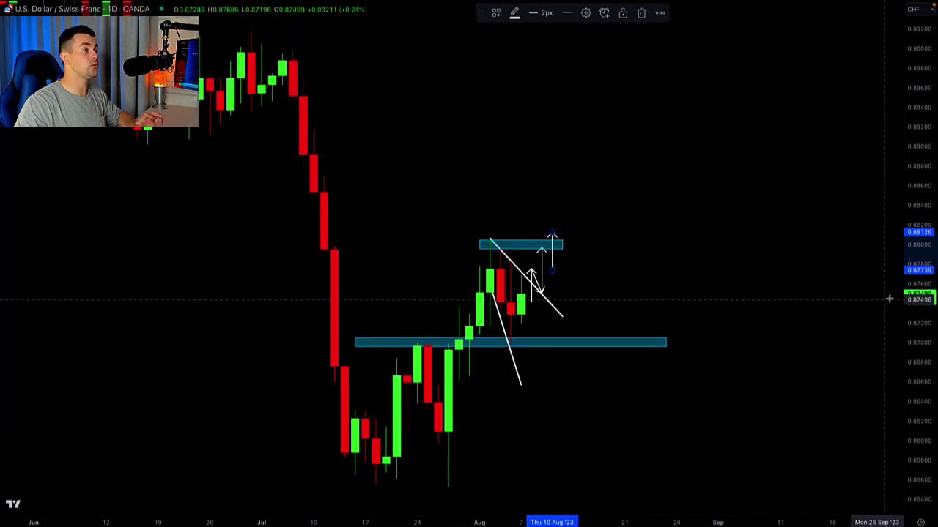
pyautogui.moveTo(912, 272); pyautogui.dragTo(910, 353)
pyautogui.scroll(-3, 755, 377)
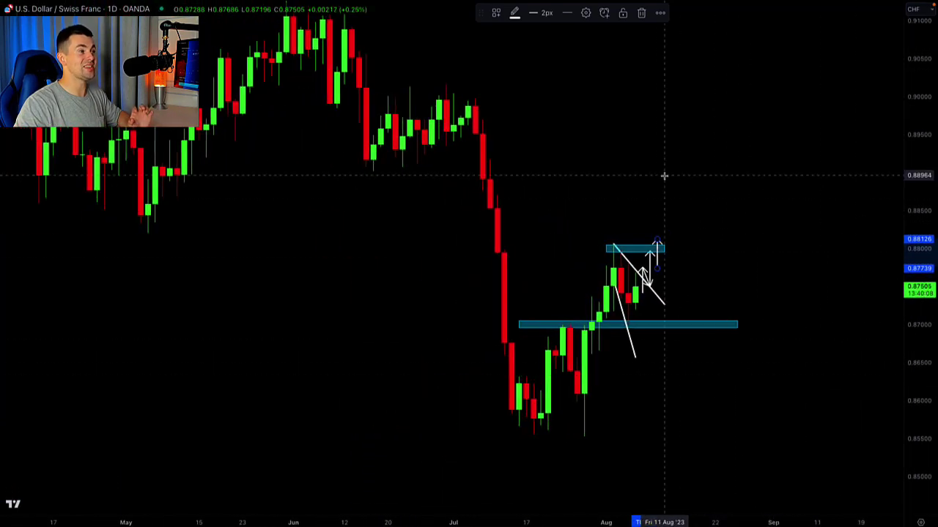
pyautogui.moveTo(592, 174); pyautogui.dragTo(654, 212)
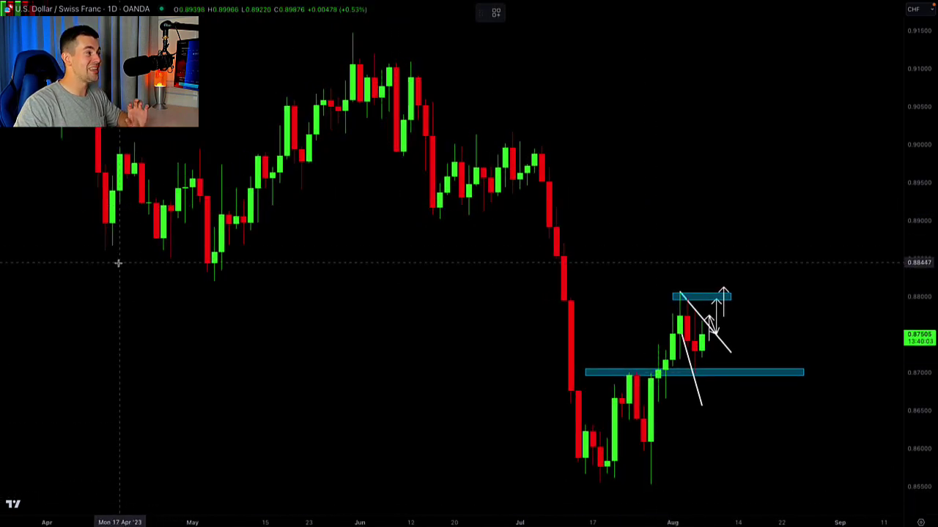
pyautogui.moveTo(114, 263)
pyautogui.mouseDown()
pyautogui.moveTo(779, 262)
pyautogui.moveTo(869, 281)
pyautogui.mouseUp()
pyautogui.scroll(-1, 242, 277)
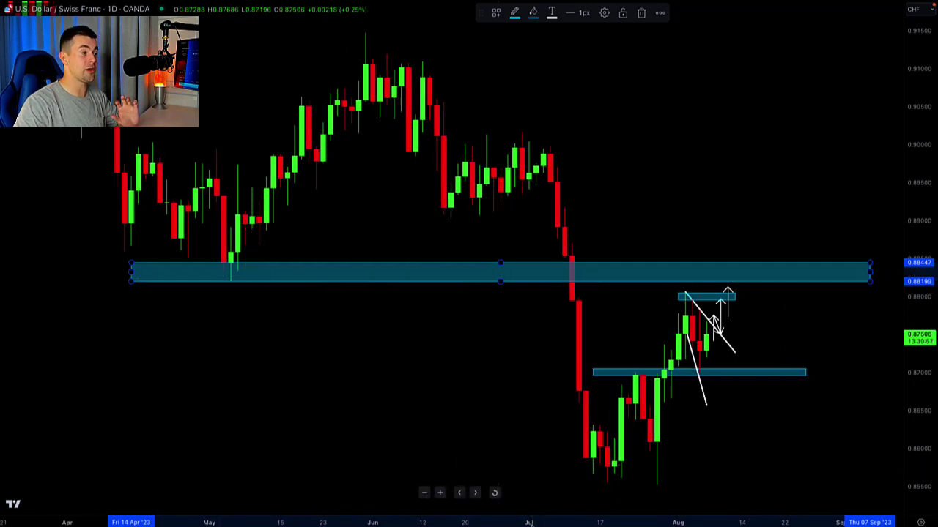
pyautogui.click(443, 131)
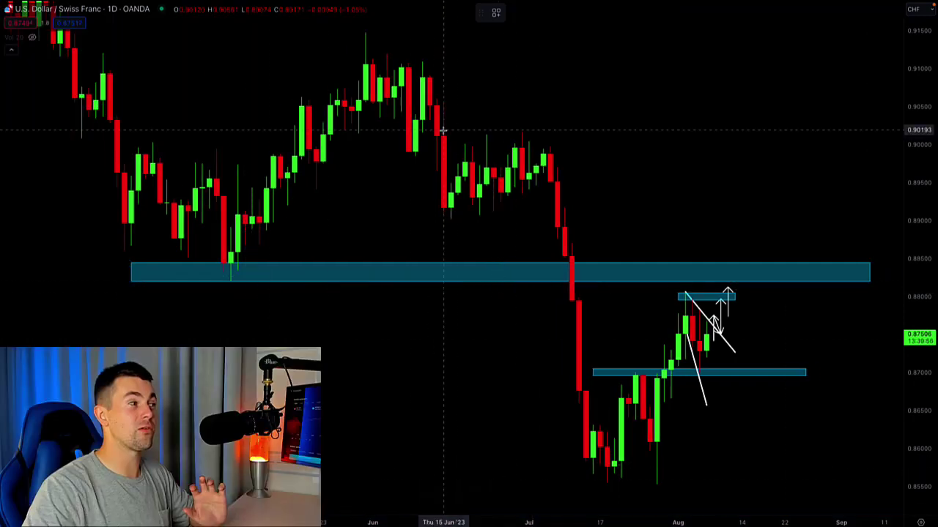
pyautogui.moveTo(443, 131); pyautogui.dragTo(643, 268)
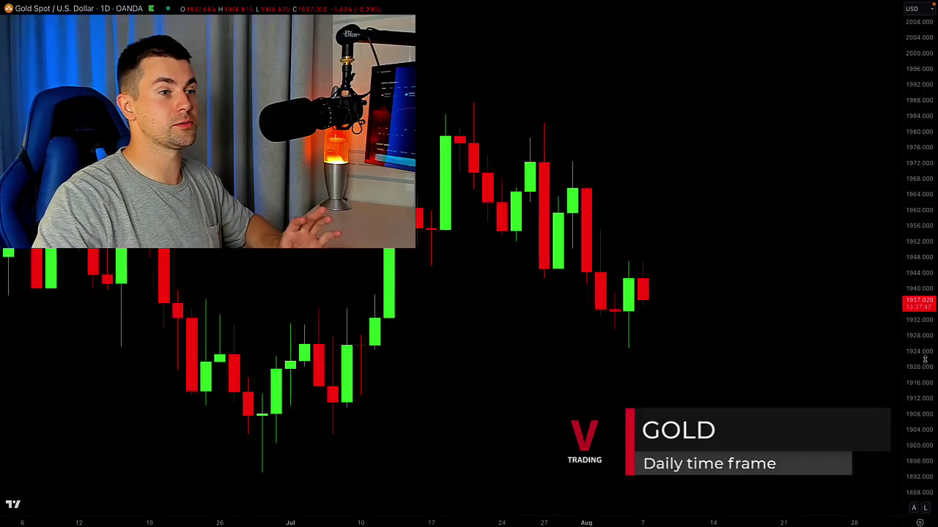
# Step: Draw a zone on the daily gold chart from about 1925 to 1934, spanning 28 June to 21 August
pyautogui.moveTo(926, 360); pyautogui.dragTo(924, 350)
pyautogui.scroll(2, 736, 359)
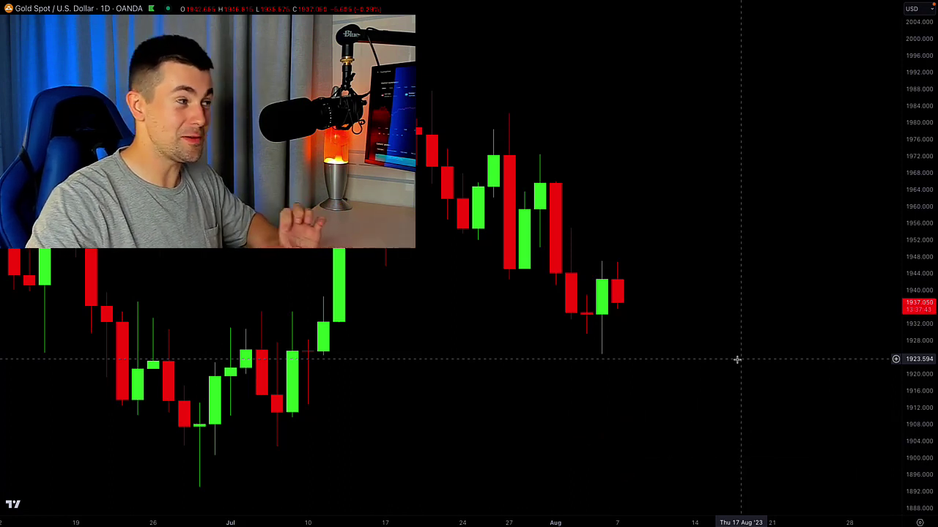
pyautogui.moveTo(720, 369); pyautogui.dragTo(769, 367)
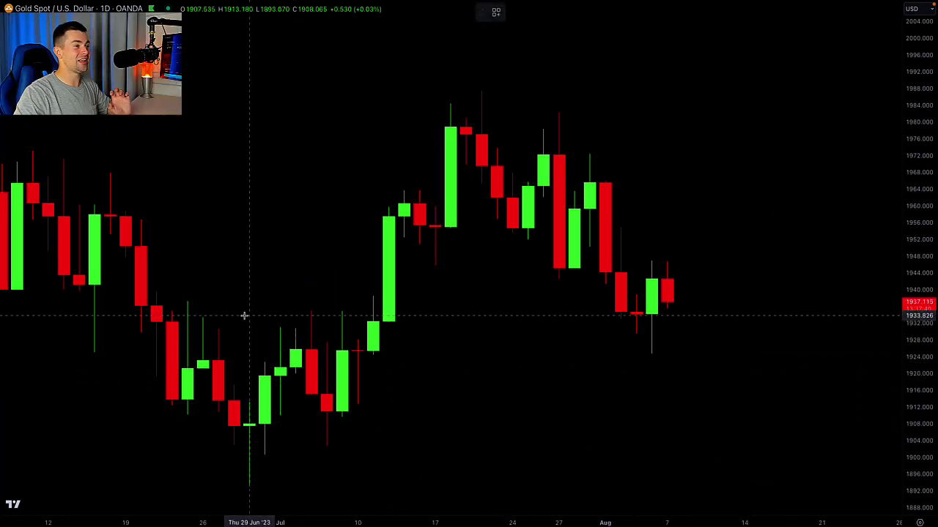
pyautogui.moveTo(235, 315)
pyautogui.mouseDown()
pyautogui.moveTo(774, 362)
pyautogui.moveTo(822, 353)
pyautogui.mouseUp()
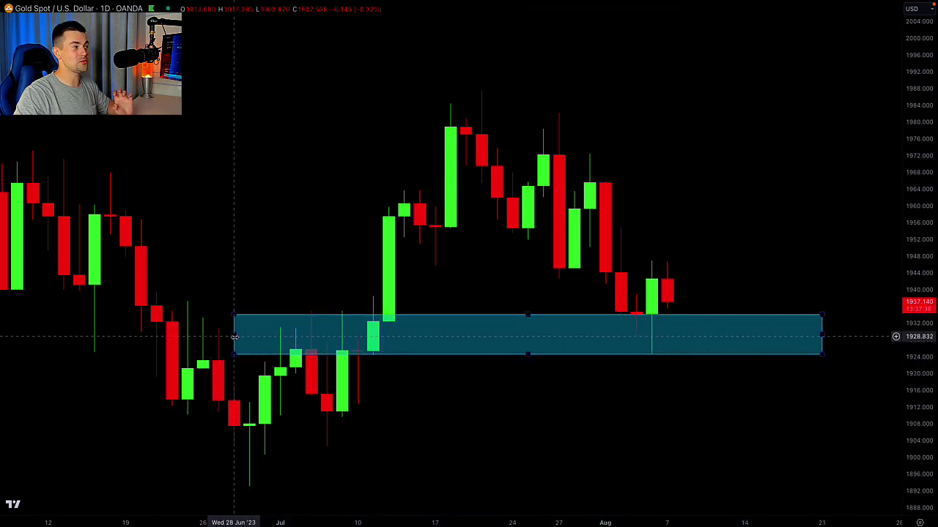
# Step: Extend the lower zone's start back to 16 June, and draw a zone from about 1942.6 to 1945.4 spanning 25 July to 15 August
pyautogui.moveTo(234, 335); pyautogui.dragTo(110, 335)
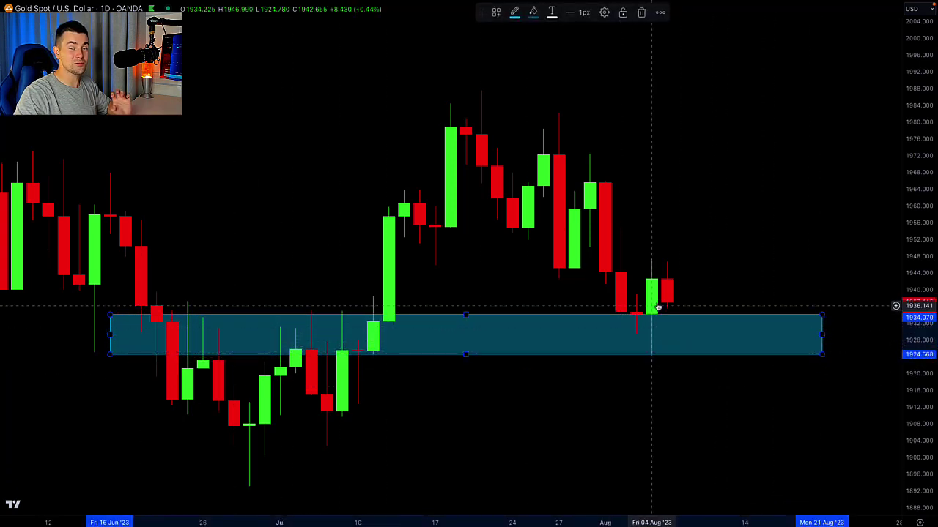
pyautogui.moveTo(916, 414)
pyautogui.mouseDown()
pyautogui.moveTo(916, 340)
pyautogui.moveTo(923, 414)
pyautogui.mouseUp()
pyautogui.scroll(5, 829, 365)
pyautogui.scroll(-3, 647, 424)
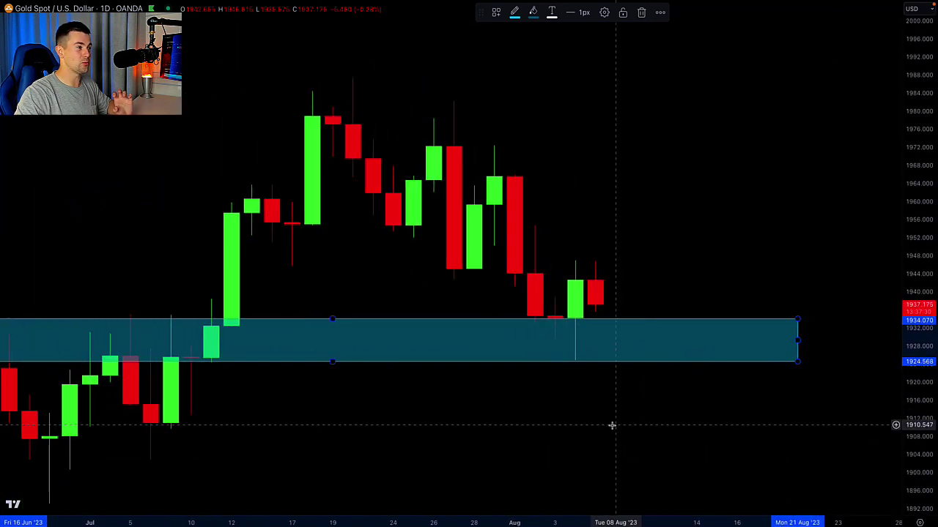
pyautogui.click(415, 266)
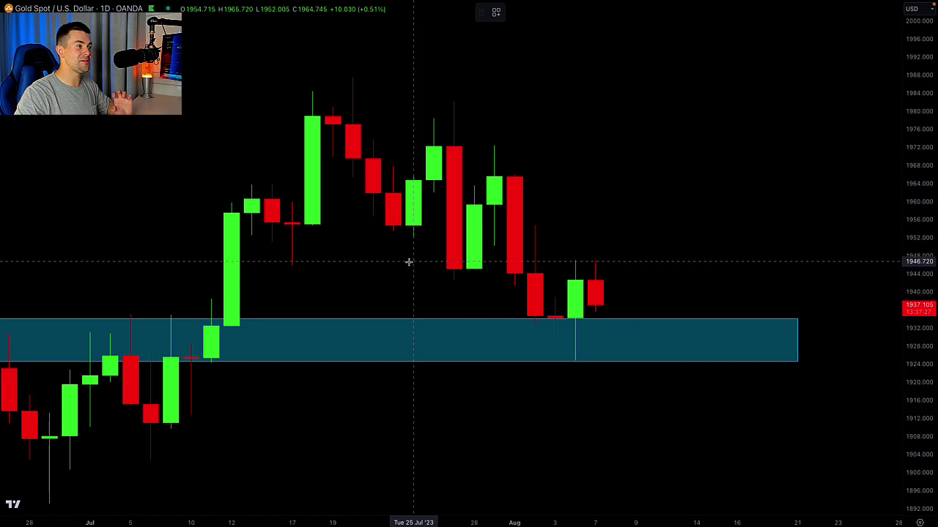
pyautogui.moveTo(414, 266); pyautogui.dragTo(716, 279)
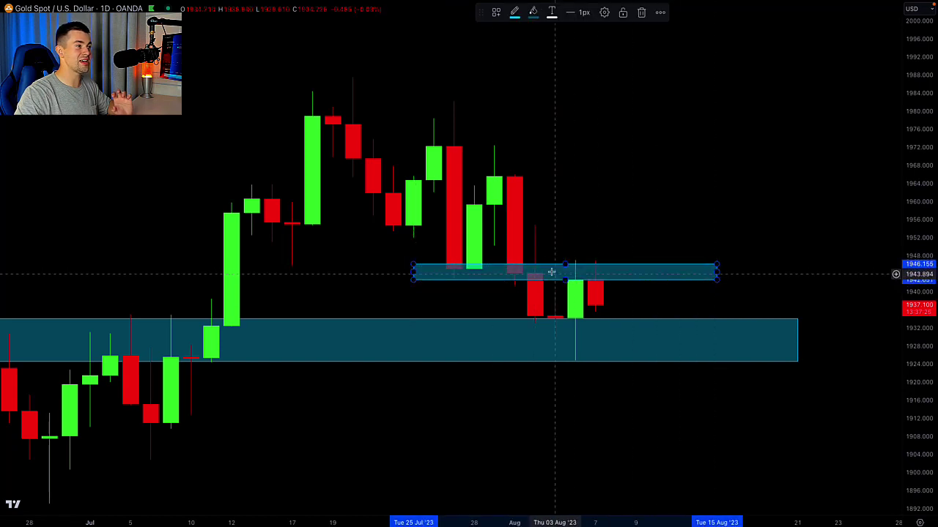
pyautogui.moveTo(564, 264); pyautogui.dragTo(563, 267)
pyautogui.click(446, 306)
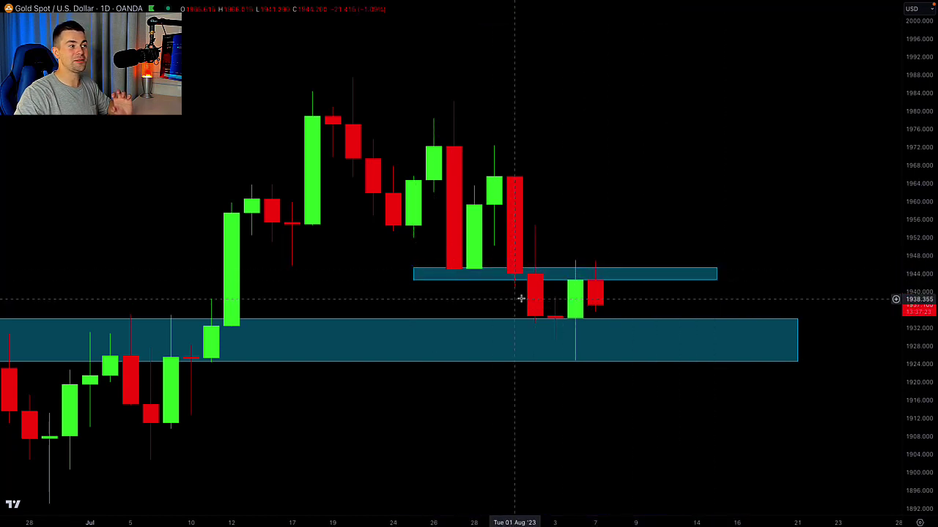
# Step: Shade the gap between the two zones with a rectangle from about 1933.9 to 1942.5, starting on 28 July and ending past the latest candle
pyautogui.scroll(-3, 513, 395)
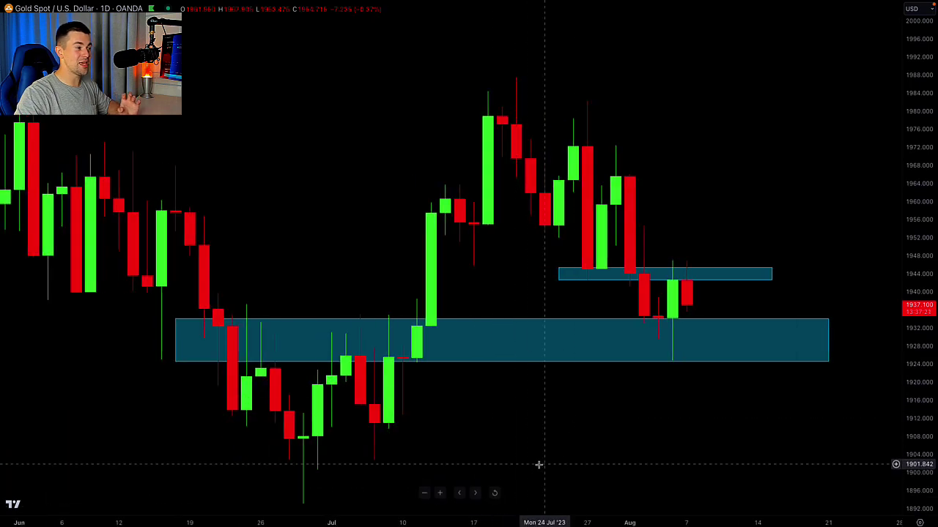
pyautogui.hotkey('alt', 'shift', 'r')
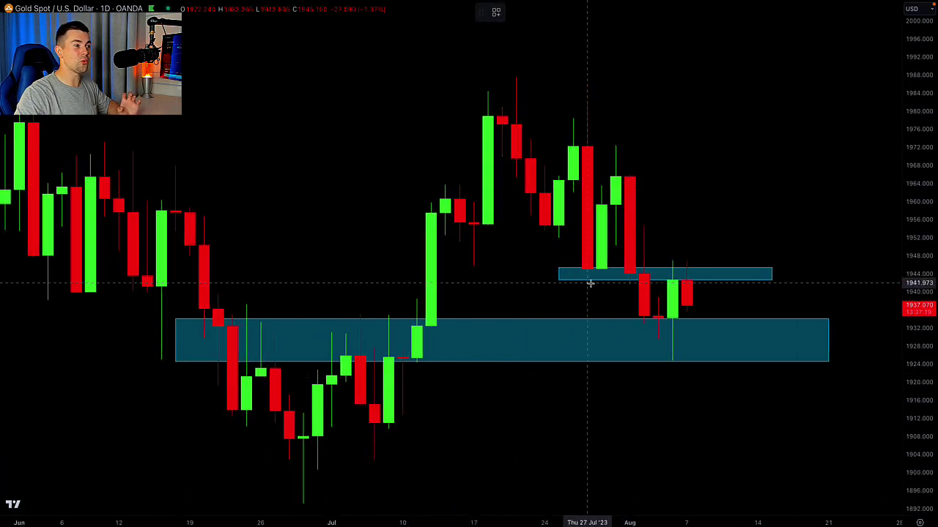
pyautogui.moveTo(601, 280); pyautogui.dragTo(729, 320)
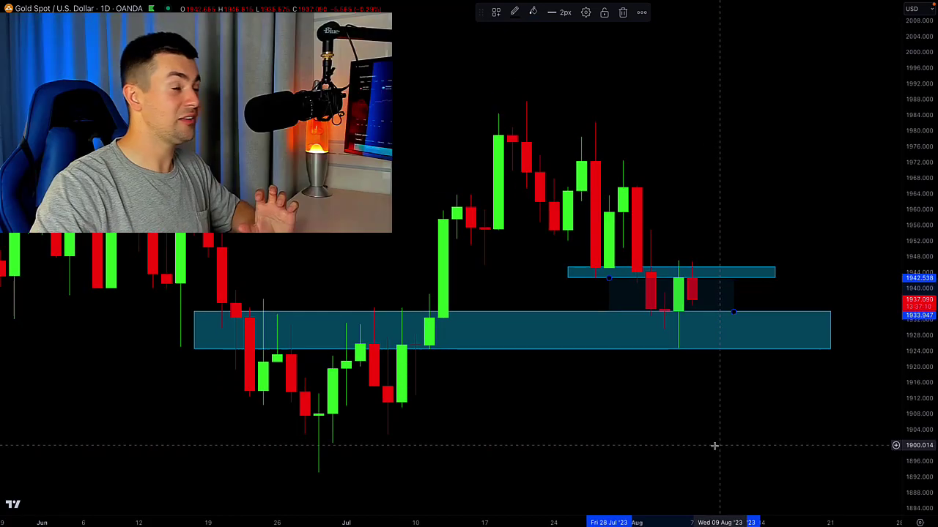
# Step: Draw a projected path of arrows from about 1936.3 down to 1917.2, back up to 1926.1, and down to 1909.1
pyautogui.moveTo(711, 440); pyautogui.dragTo(647, 443)
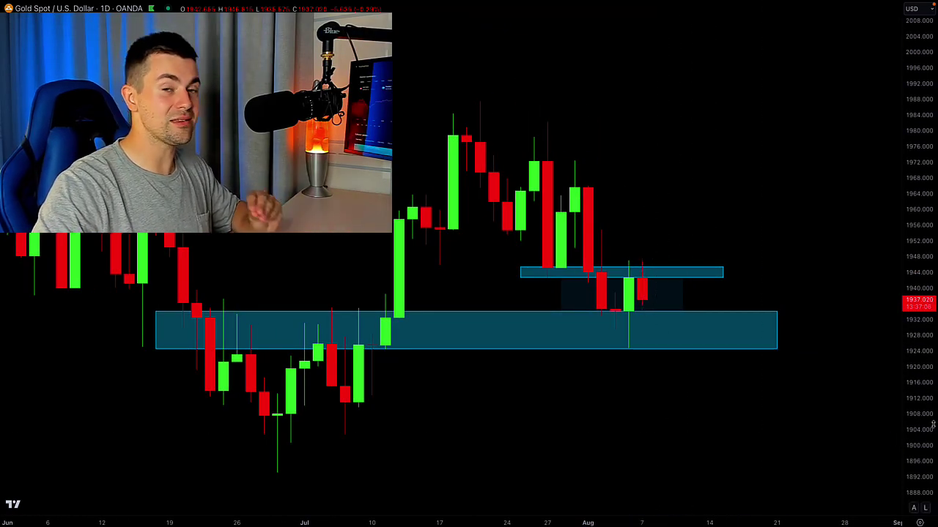
pyautogui.moveTo(931, 425); pyautogui.dragTo(930, 417)
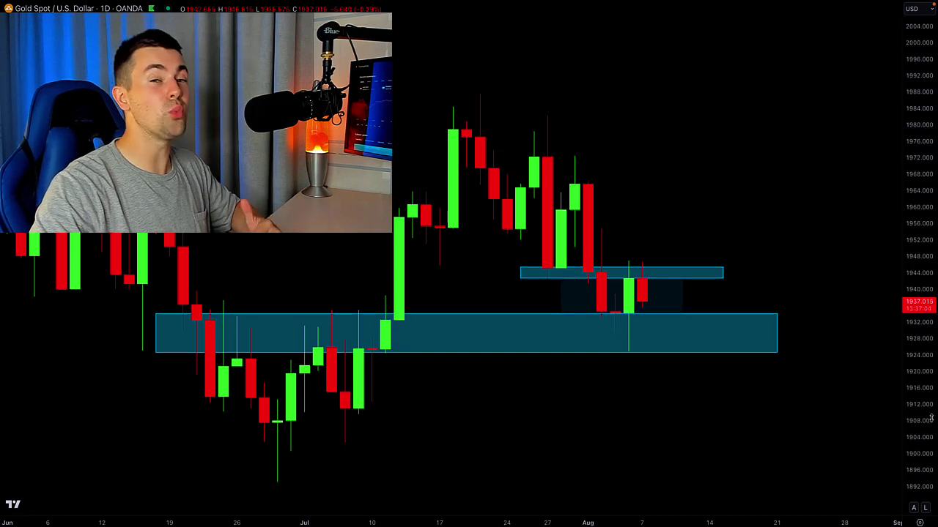
pyautogui.moveTo(809, 431); pyautogui.dragTo(785, 429)
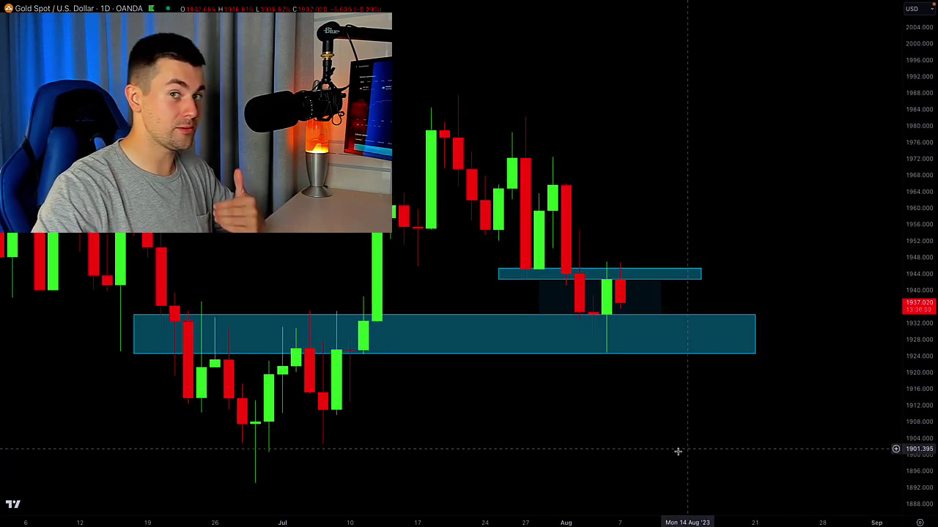
pyautogui.click(634, 305)
pyautogui.click(655, 383)
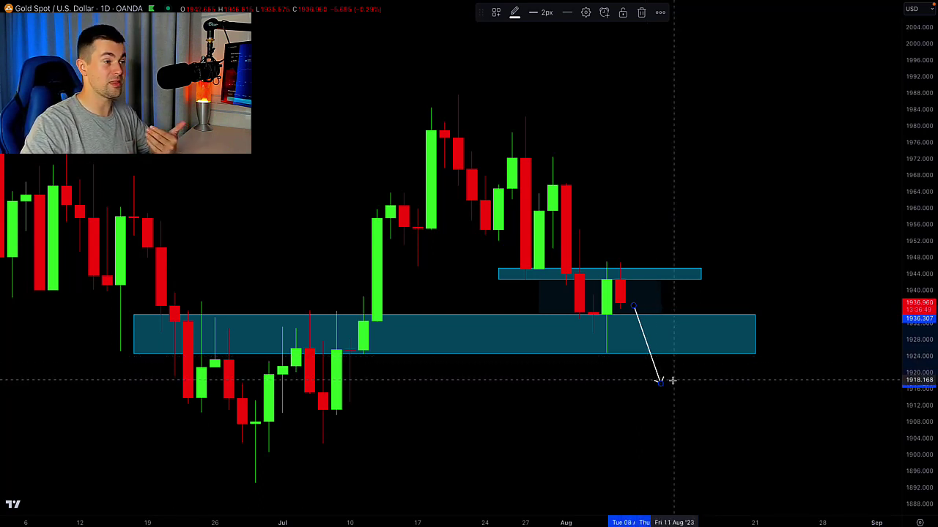
pyautogui.click(659, 382)
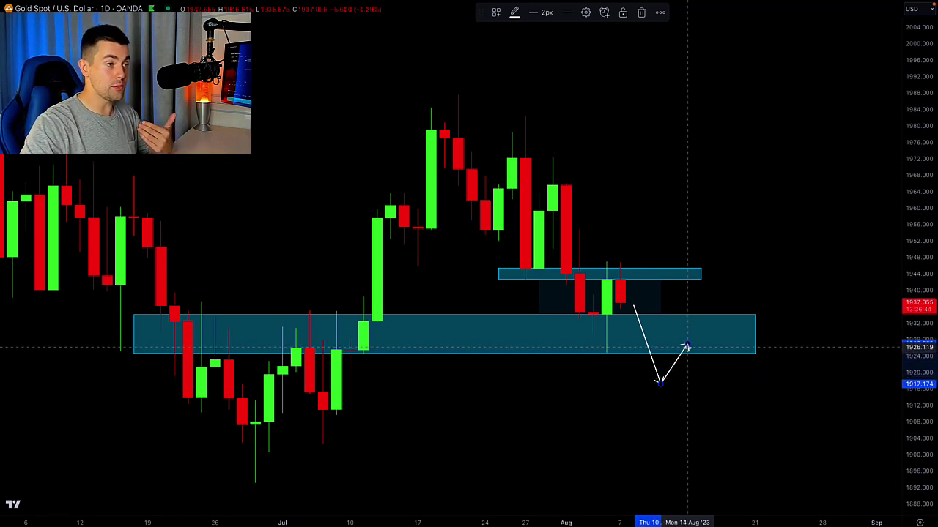
pyautogui.click(686, 346)
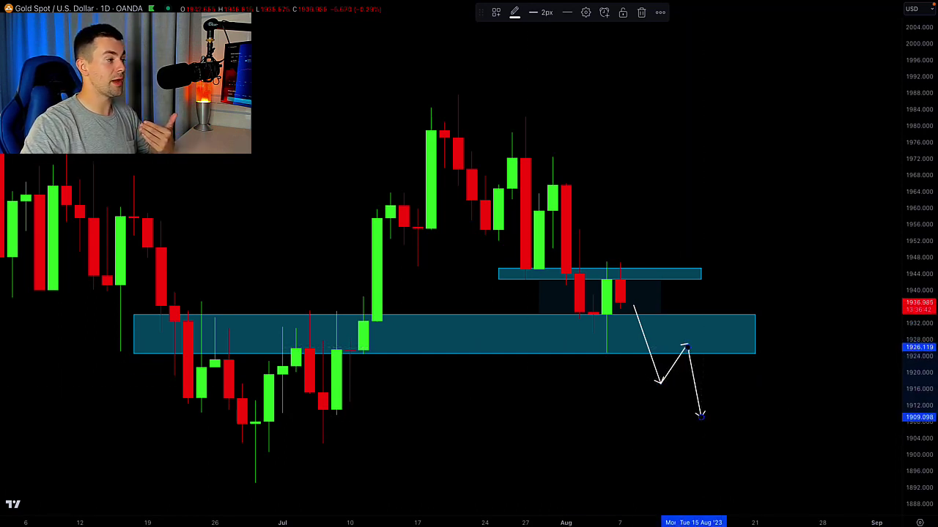
# Step: Draw a zone from about 1892.8 to 1907.4 spanning 23 June to 31 August, and extend the downward path's last arrow to its upper edge
pyautogui.hotkey('alt', 'shift', 'r')
pyautogui.click(202, 424)
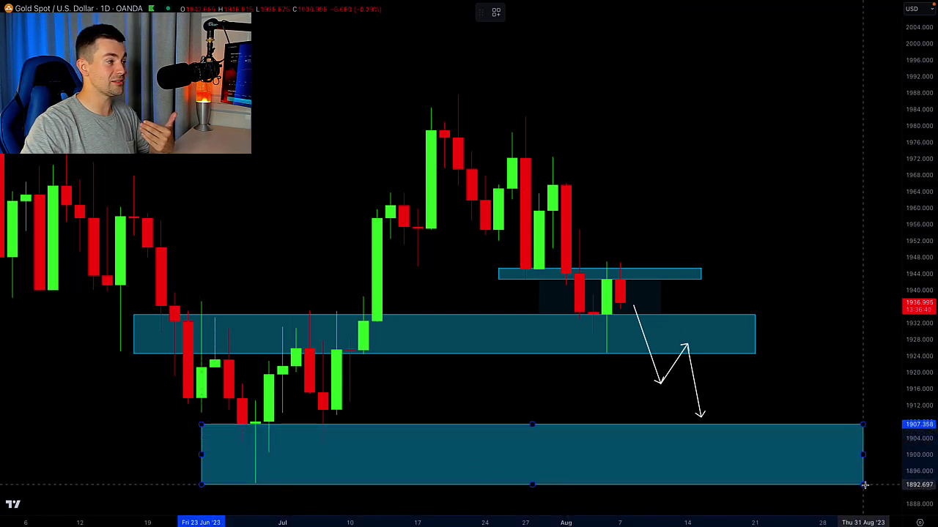
pyautogui.moveTo(865, 485); pyautogui.dragTo(863, 484)
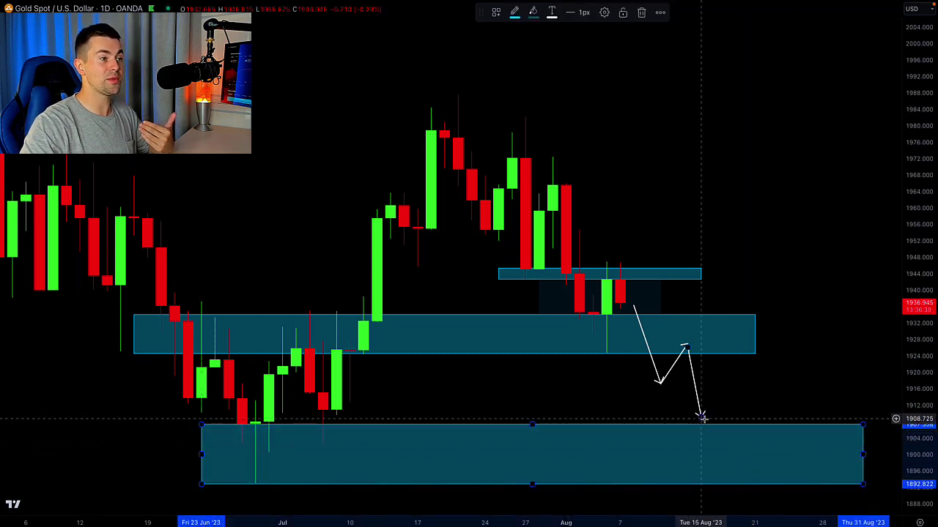
pyautogui.moveTo(702, 418); pyautogui.dragTo(715, 424)
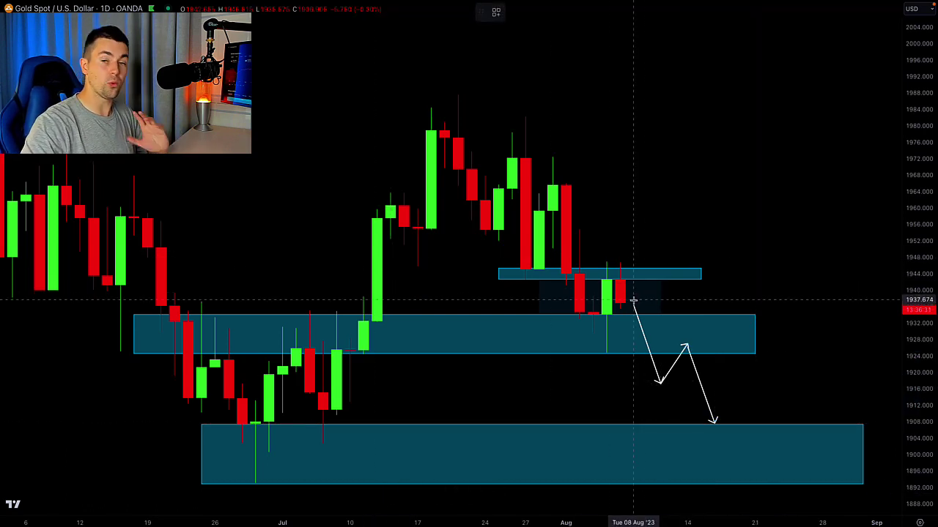
# Step: Draw an alternative path of arrows from about 1937.7 up to 1948.1, back down to 1939.3, and up to 1955.4
pyautogui.moveTo(633, 288)
pyautogui.mouseDown()
pyautogui.moveTo(648, 248)
pyautogui.moveTo(647, 258)
pyautogui.mouseUp()
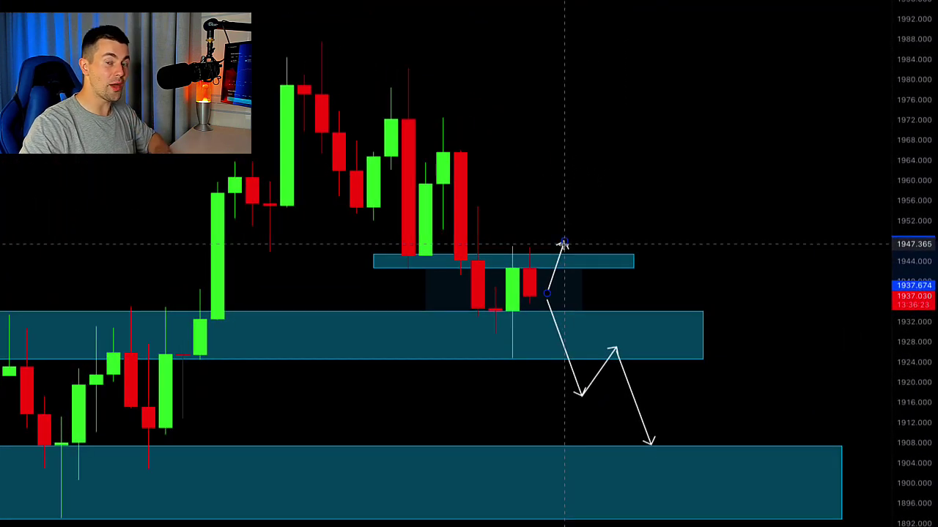
pyautogui.click(564, 241)
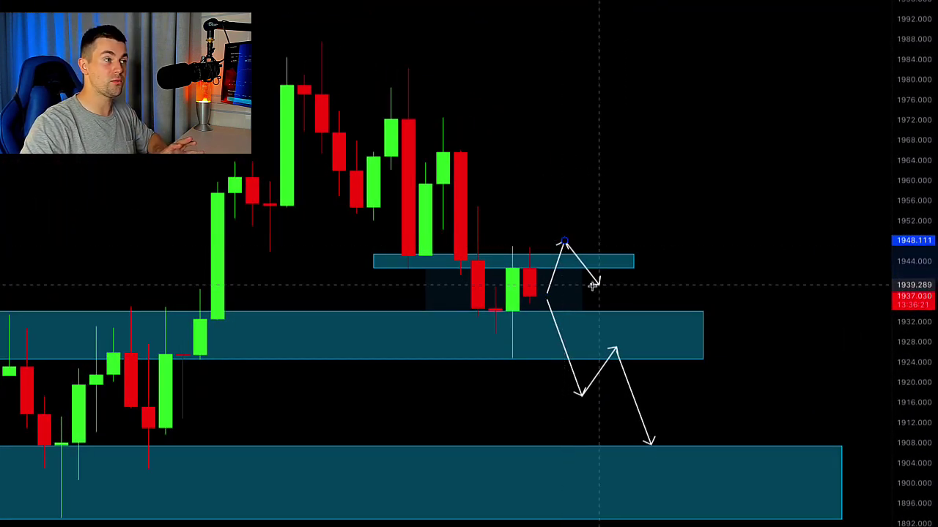
pyautogui.click(599, 284)
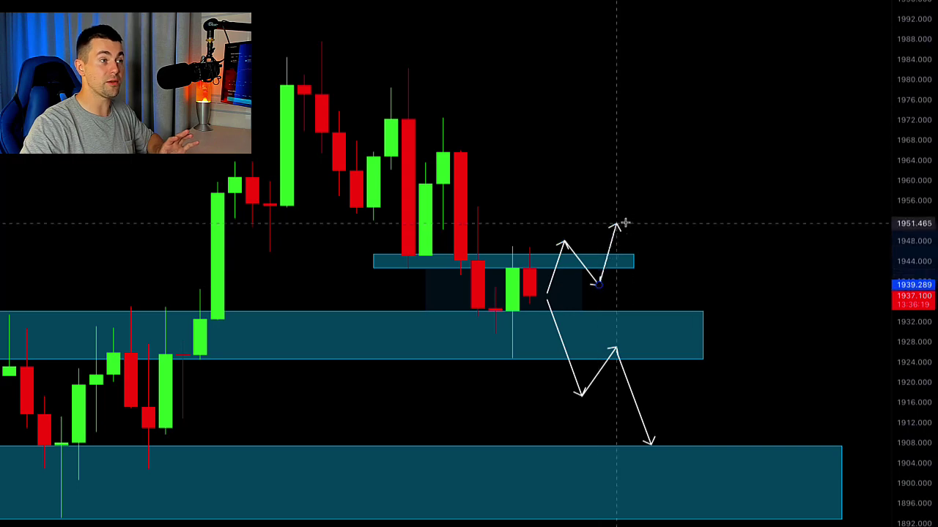
pyautogui.doubleClick(632, 205)
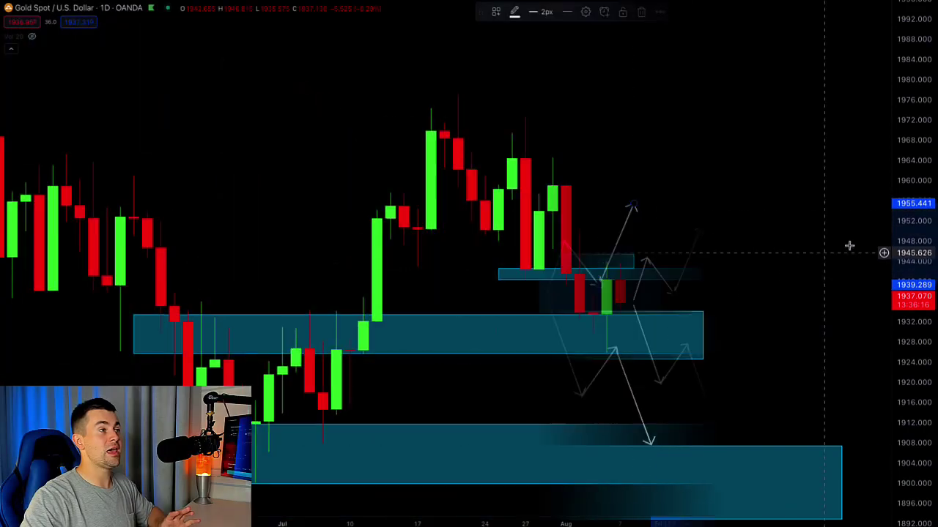
# Step: Draw a descending trend line from the May high at about 2048.2, along the July highs, to about 1943.0 on 12 September
pyautogui.scroll(-5, 672, 263)
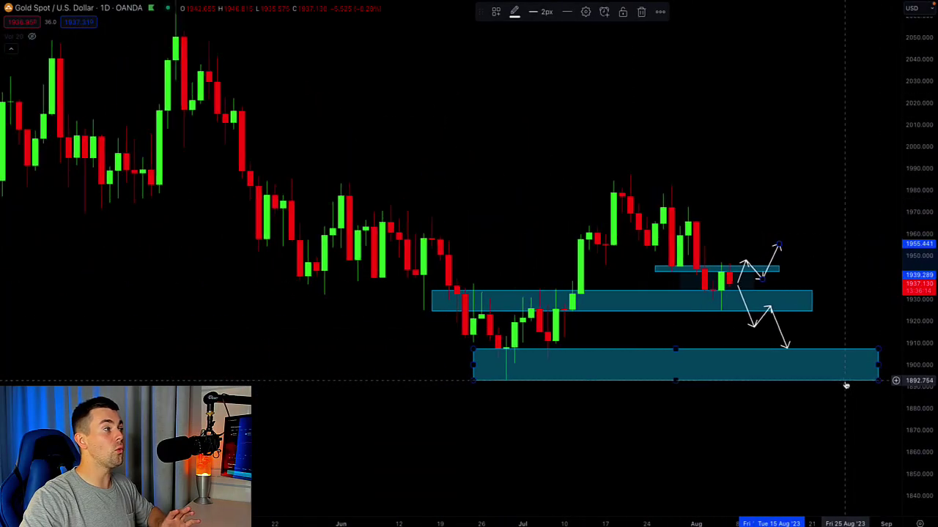
pyautogui.moveTo(756, 159)
pyautogui.mouseDown()
pyautogui.moveTo(793, 161)
pyautogui.moveTo(670, 242)
pyautogui.mouseUp()
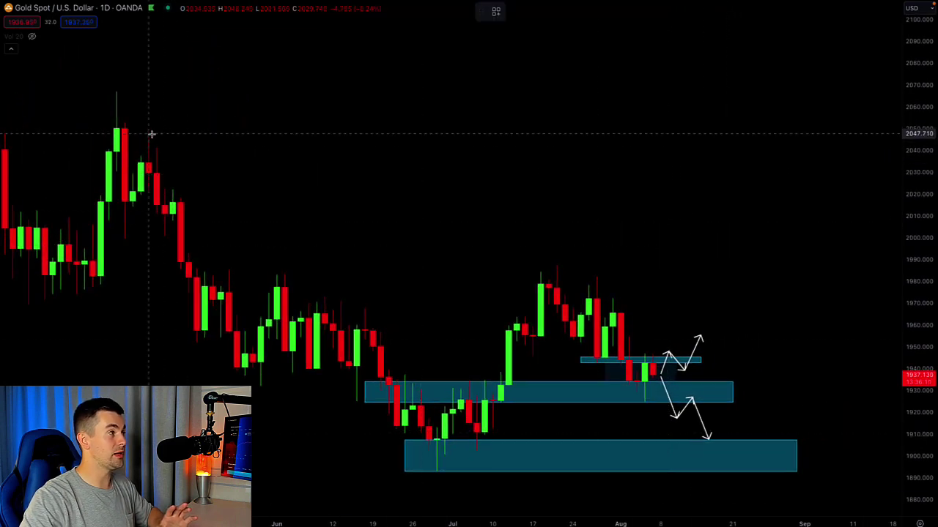
pyautogui.click(860, 361)
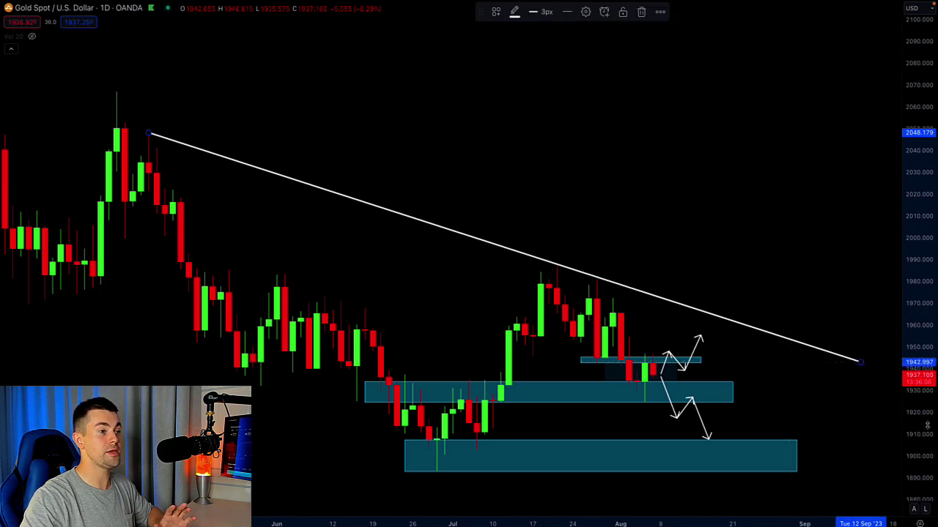
# Step: Extend the upward path's last arrow to the descending trend line at about 1964
pyautogui.scroll(5, 781, 406)
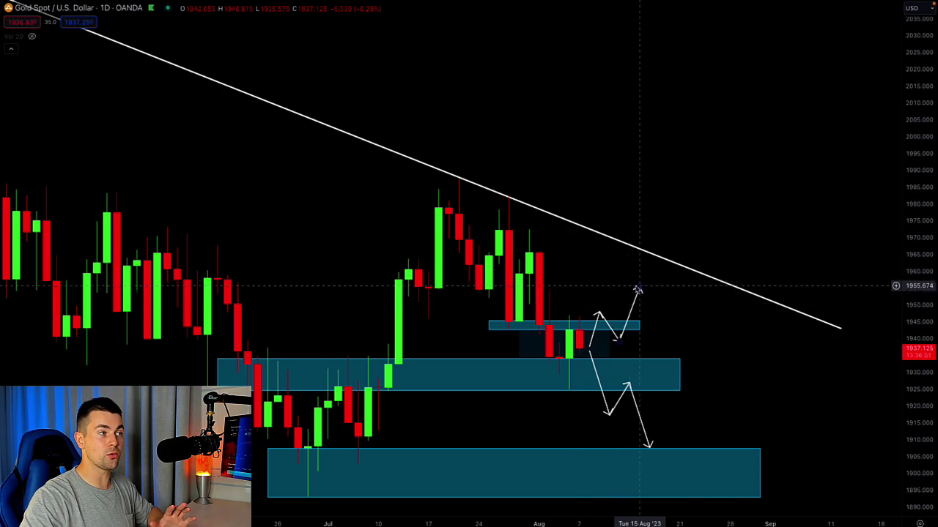
pyautogui.moveTo(637, 289); pyautogui.dragTo(650, 260)
pyautogui.moveTo(728, 349); pyautogui.dragTo(739, 319)
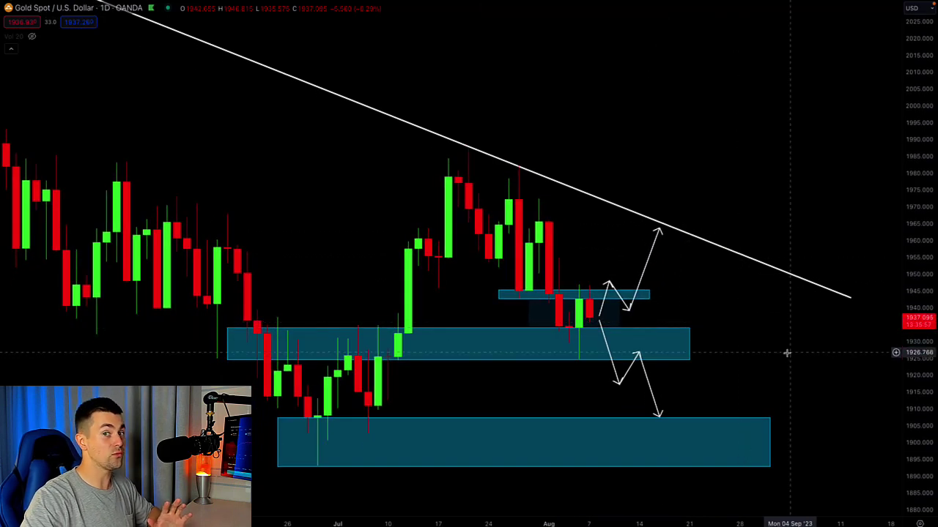